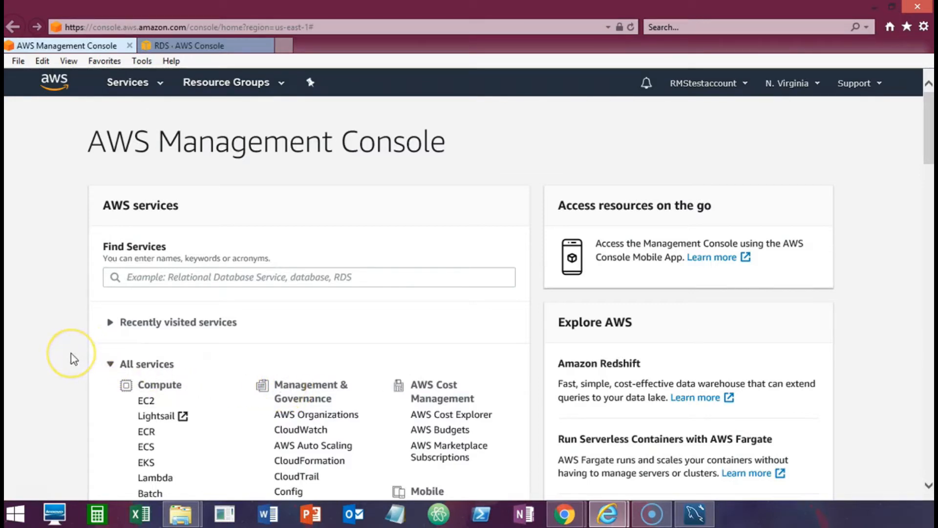
- Open the Amazon Relational Database Service console and get started with a new database instance
scroll(71, 353, down, 3)
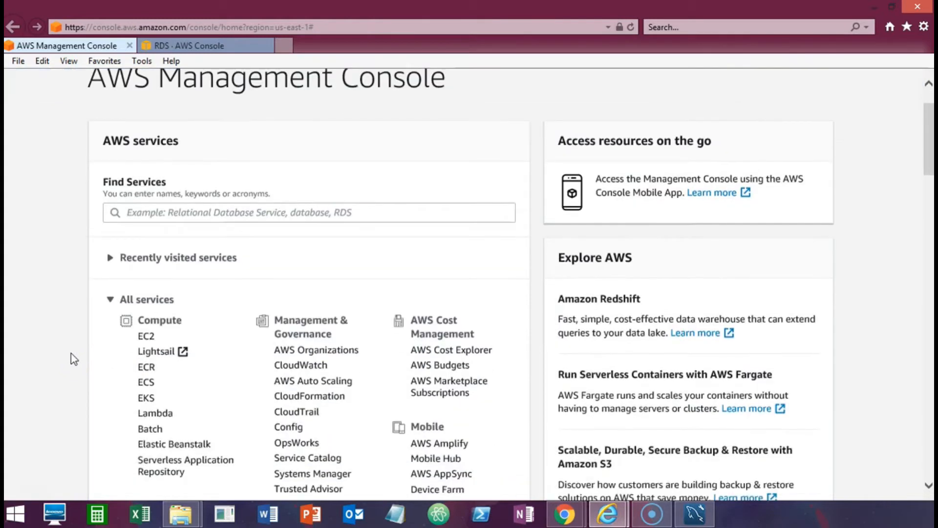
scroll(73, 352, down, 2)
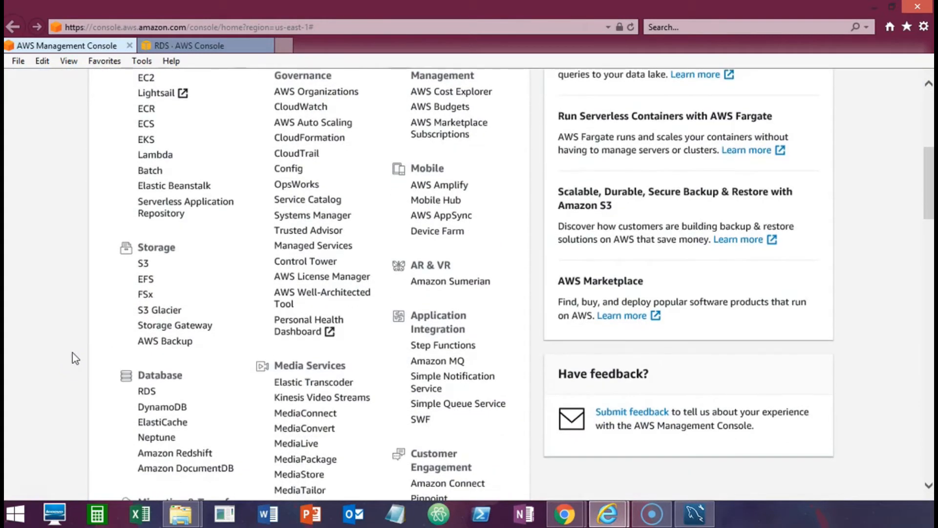
scroll(72, 353, down, 1)
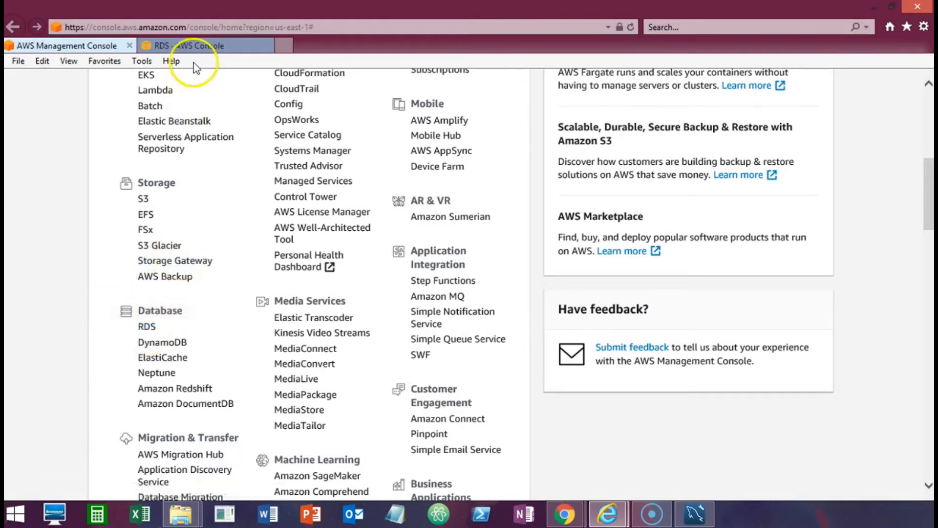
click(193, 46)
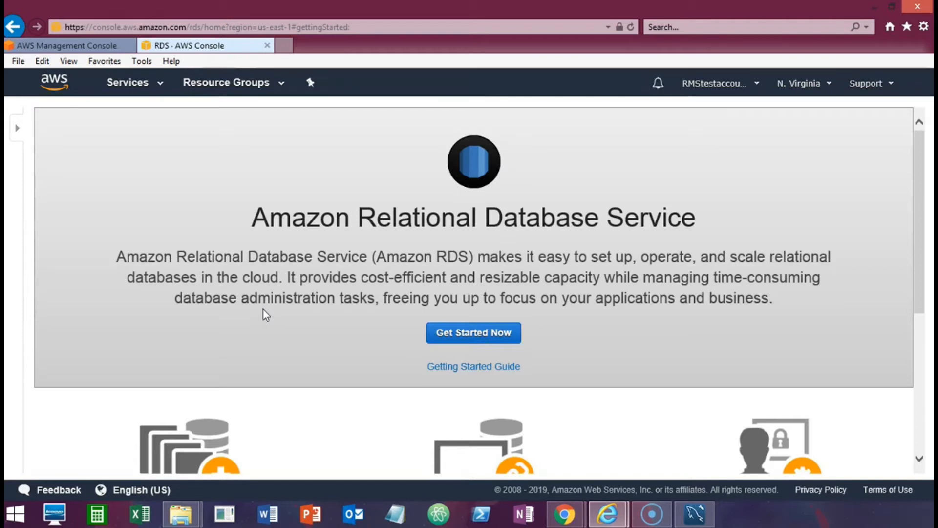
click(460, 335)
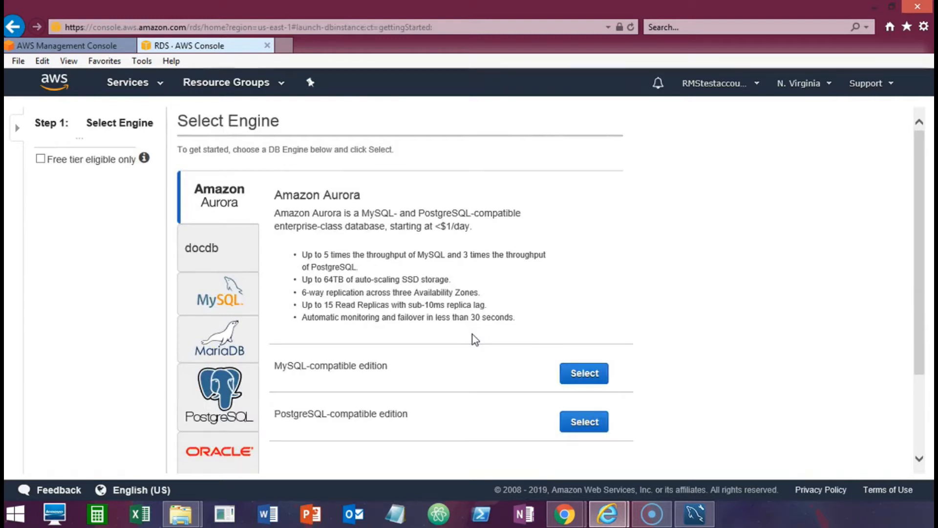
- Restrict the database engine choices to free tier eligible options only and look through the offered engines
click(42, 160)
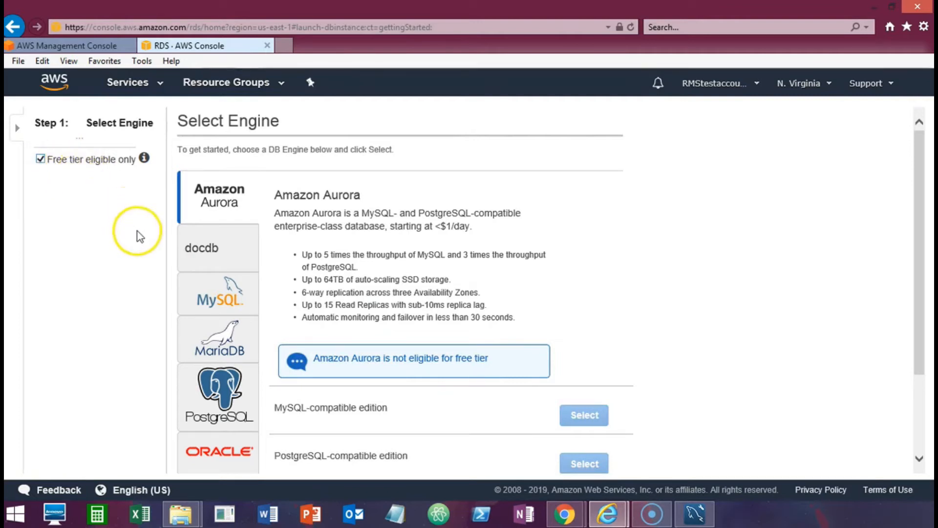
scroll(188, 342, down, 2)
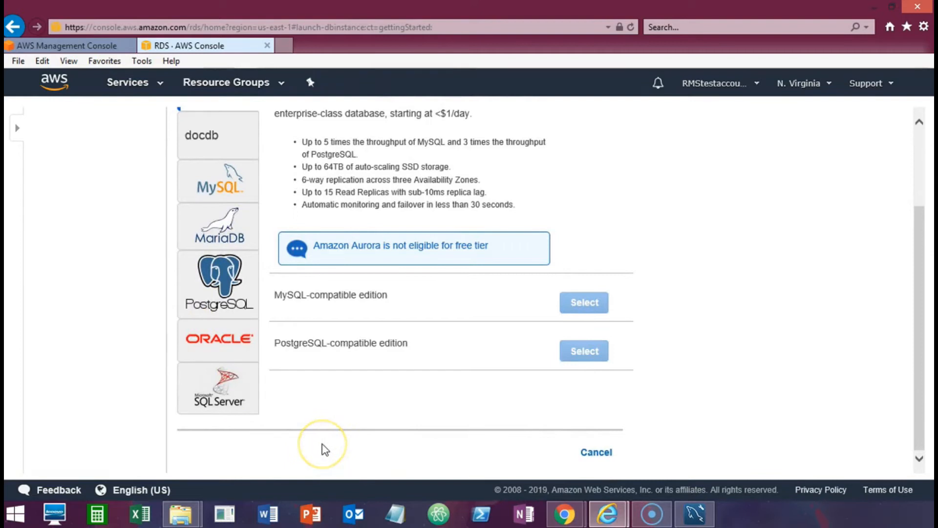
scroll(321, 446, up, 1)
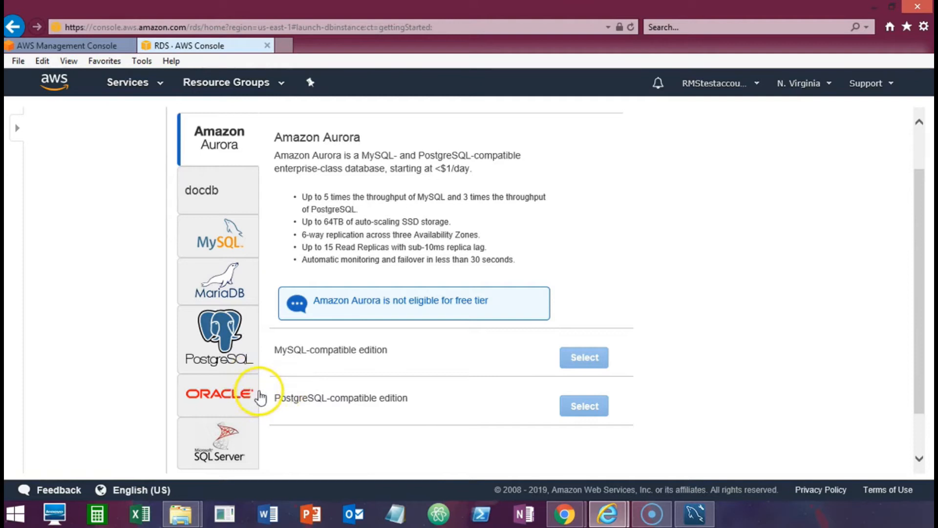
scroll(321, 386, down, 1)
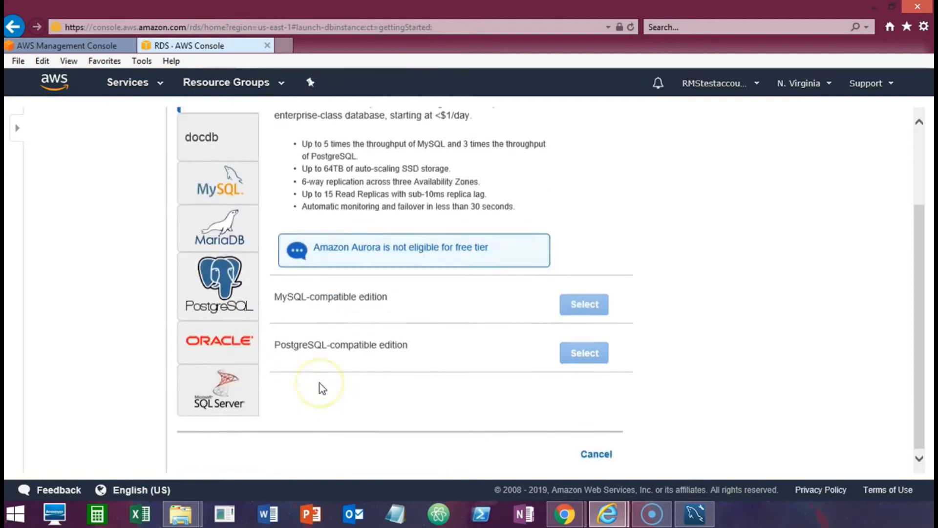
scroll(321, 387, up, 1)
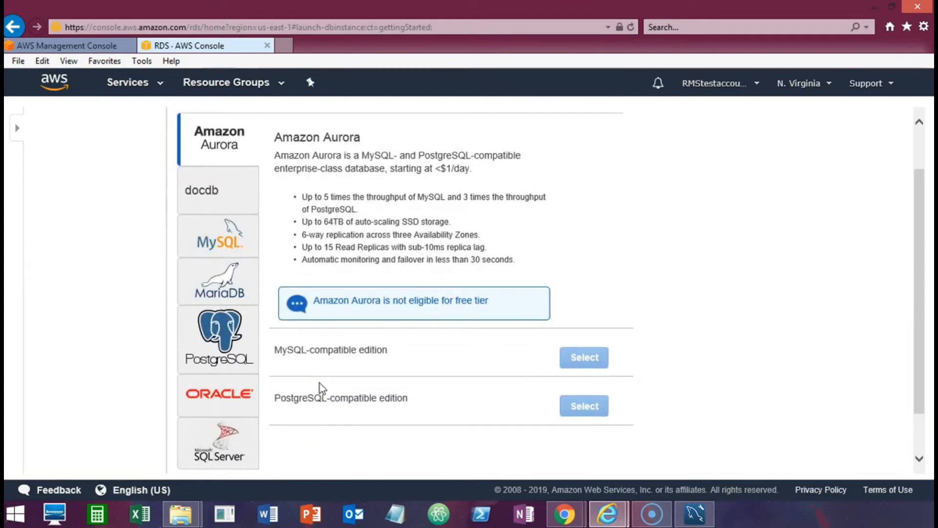
- Choose MySQL Community Edition as the database engine
click(224, 239)
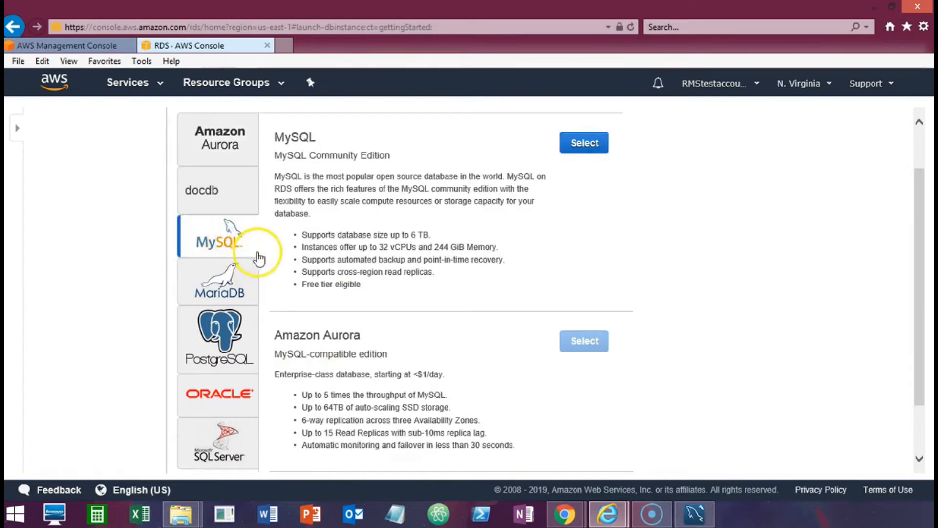
scroll(464, 358, down, 1)
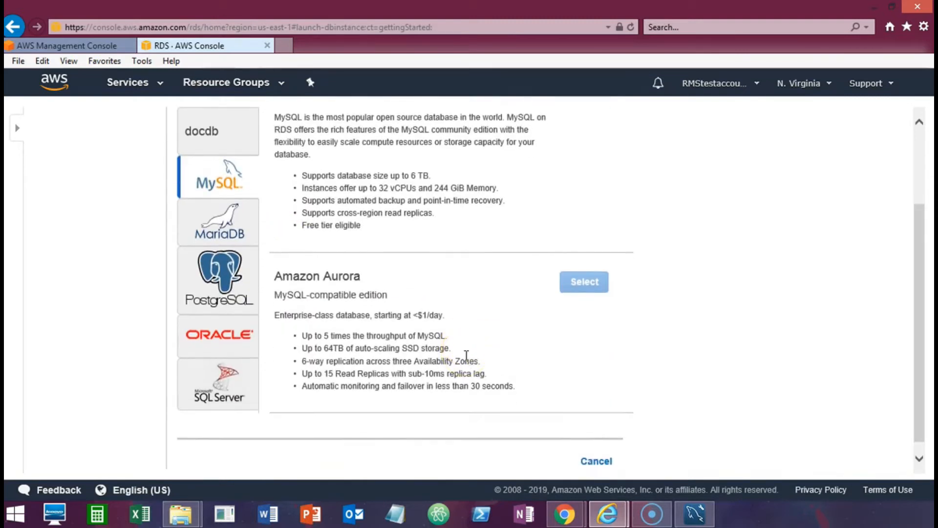
scroll(466, 359, up, 2)
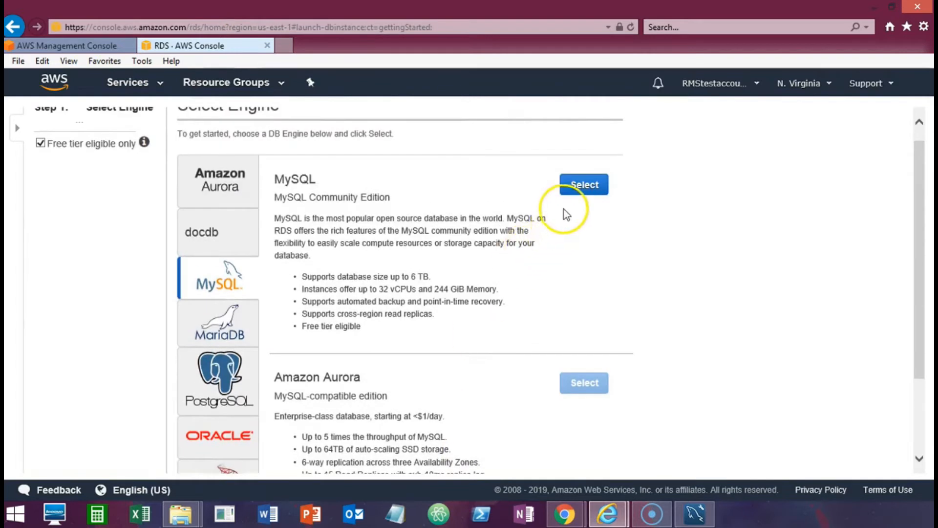
click(585, 185)
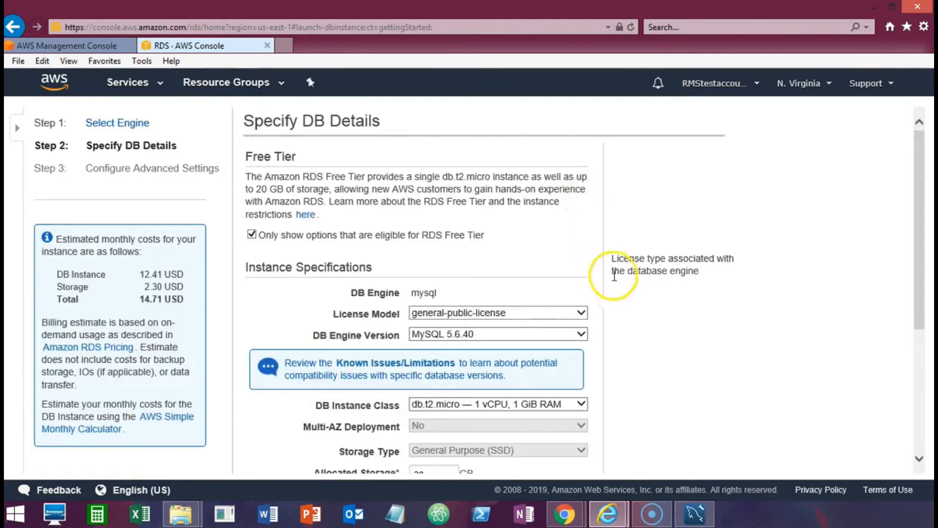
- Check the available engine versions, keeping MySQL 5.6.40, and select db.t2.micro — 1 vCPU, 1 GiB RAM as the DB instance class
click(665, 332)
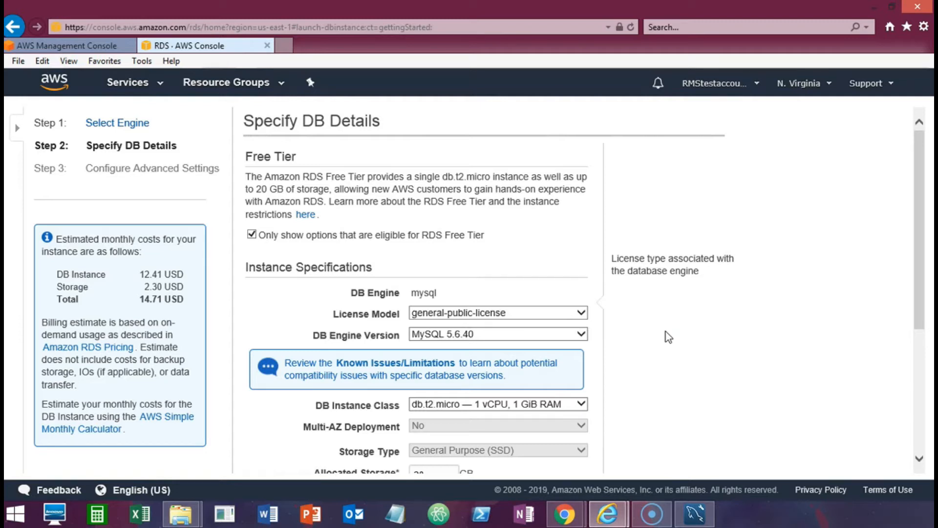
scroll(668, 337, down, 1)
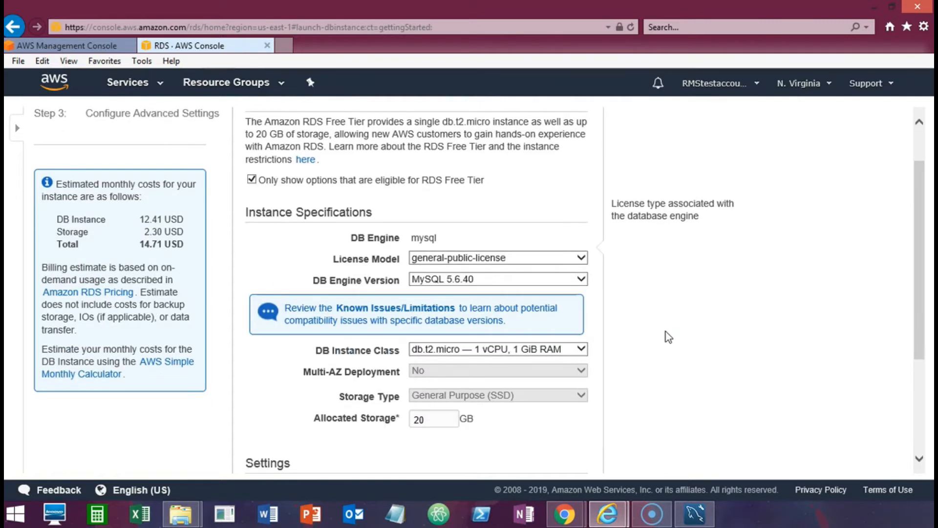
click(555, 284)
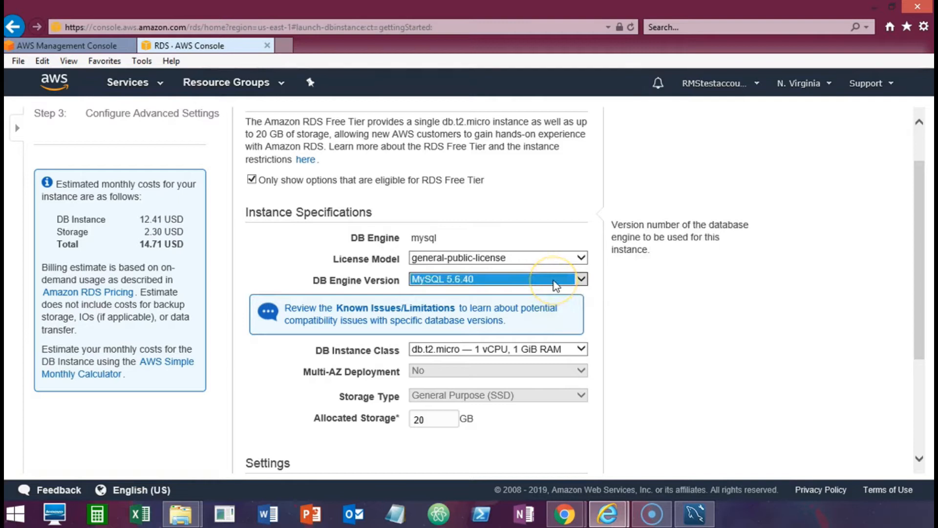
click(555, 285)
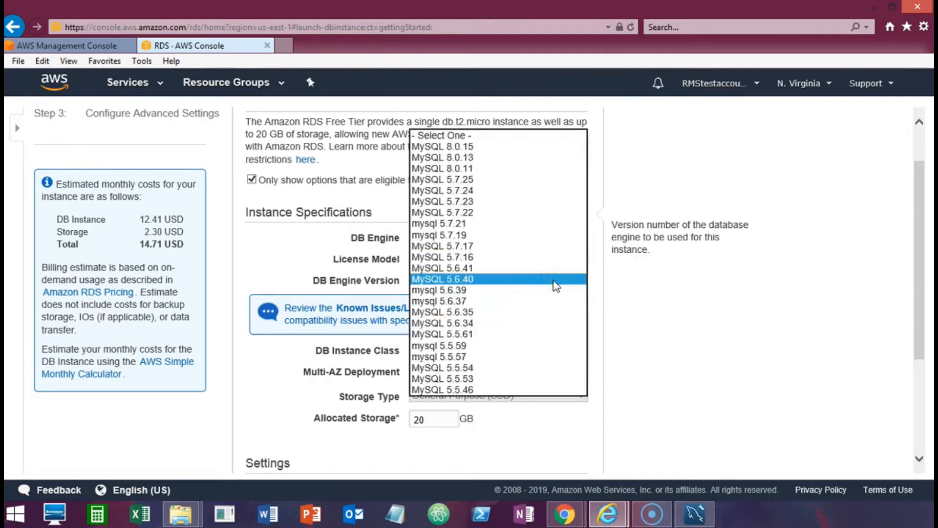
click(691, 293)
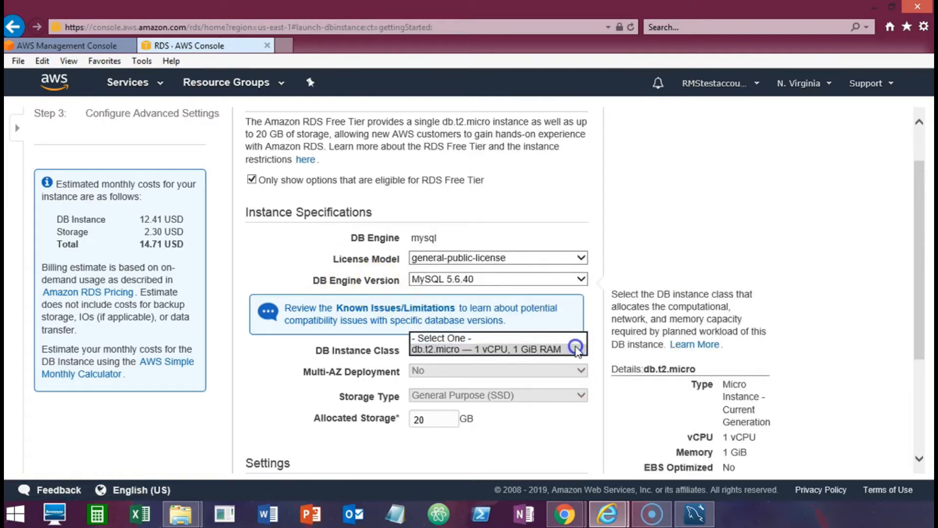
click(538, 348)
scroll(714, 191, down, 1)
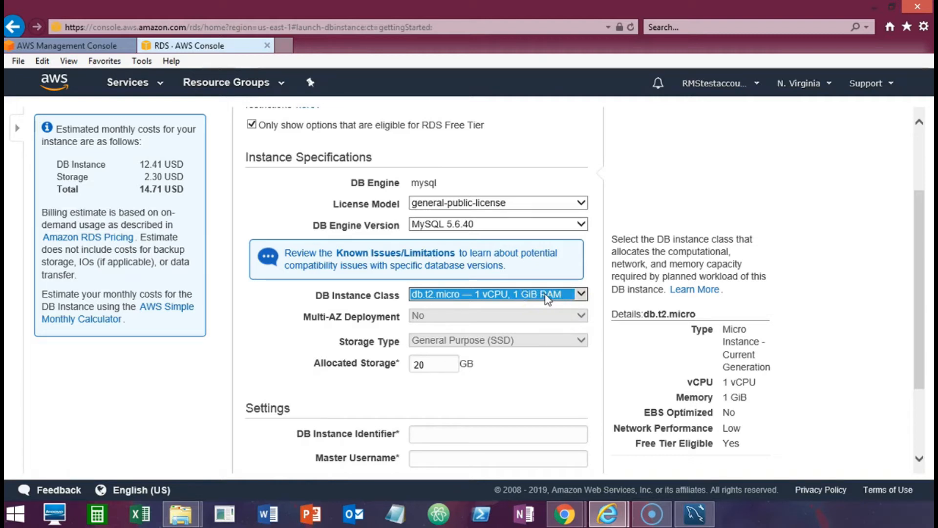
click(582, 337)
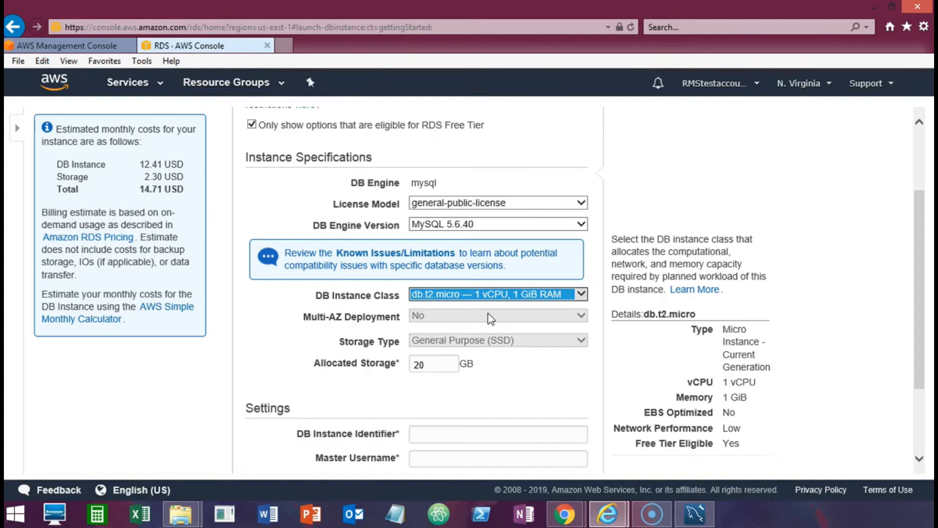
- Set the DB instance identifier to mynewdb and the master username to master
scroll(471, 324, down, 1)
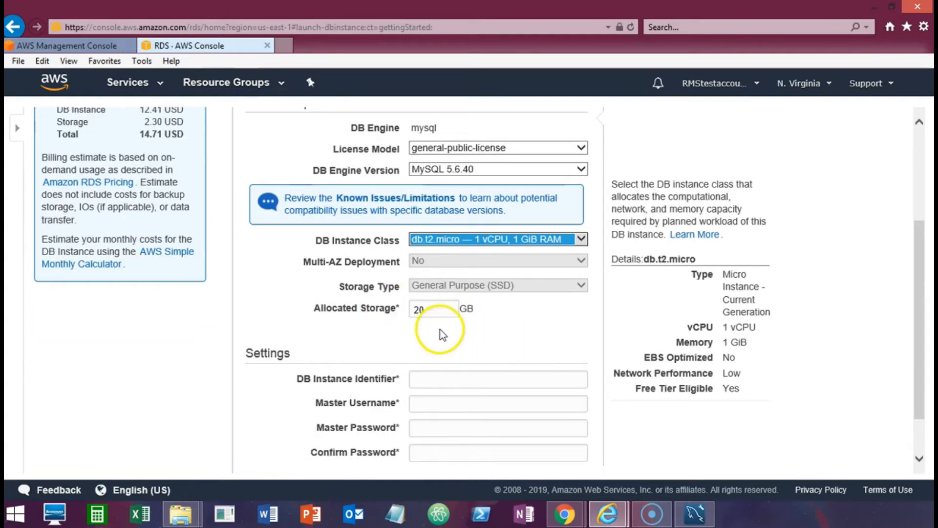
scroll(445, 332, down, 1)
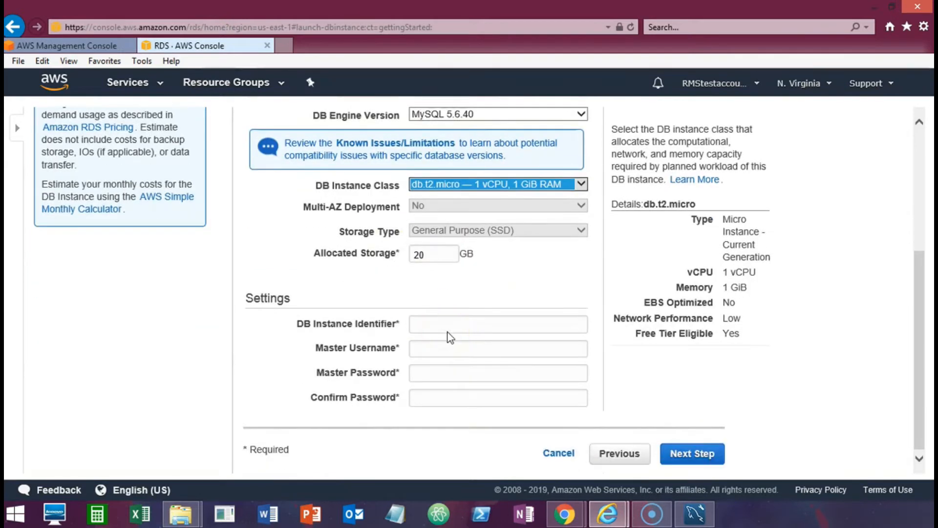
click(456, 321)
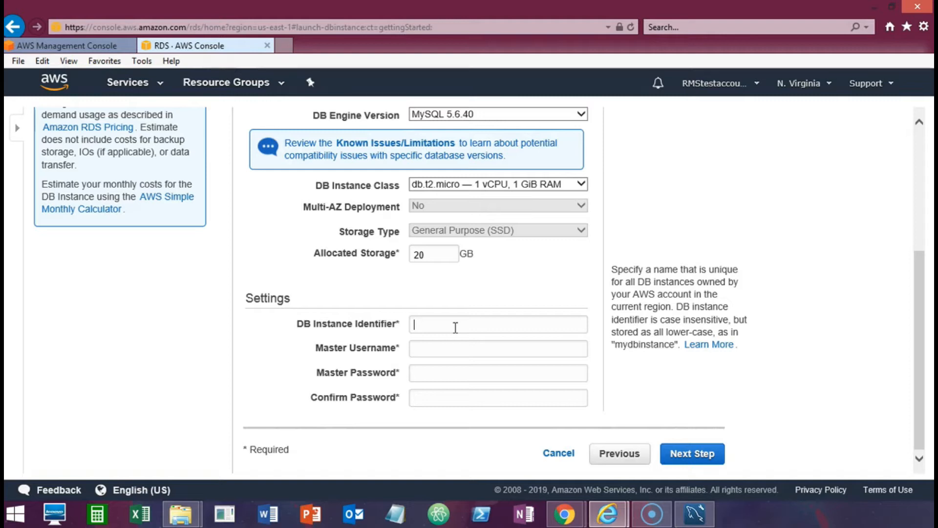
text(newdb)
click(461, 350)
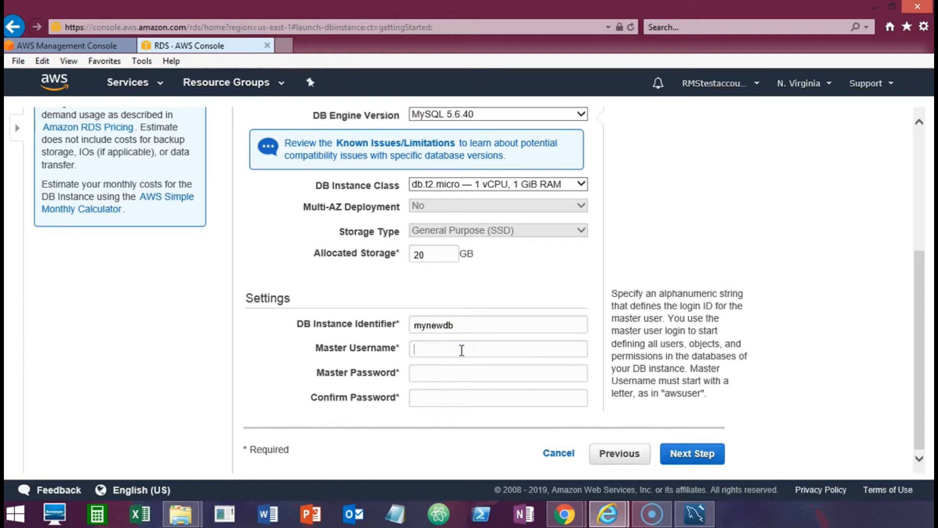
text(master)
- Enter and confirm the master password, and continue to the advanced settings
click(444, 375)
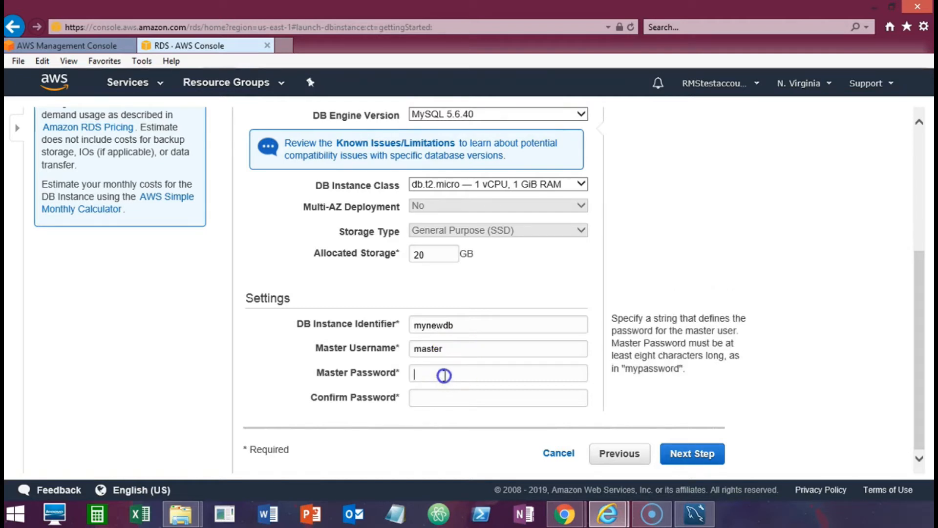
text(•••••)
click(440, 398)
text(•••)
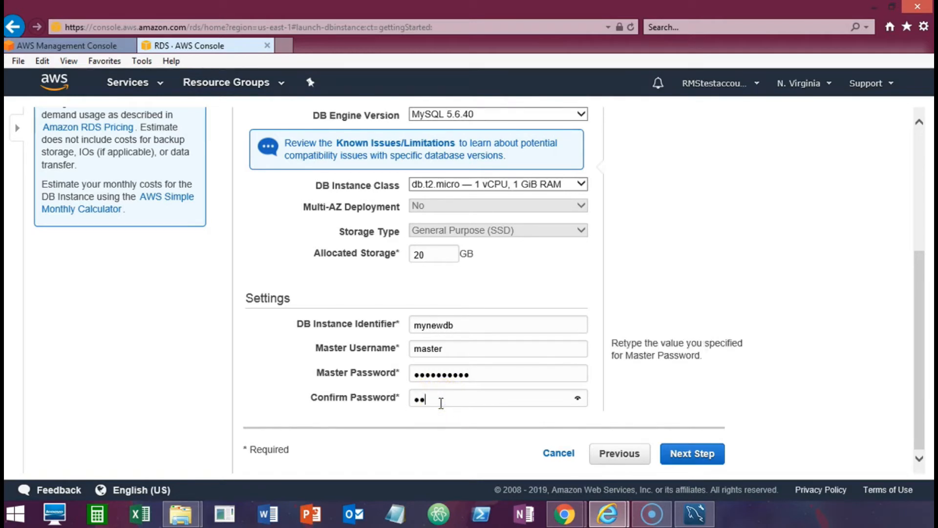
text(•••••••)
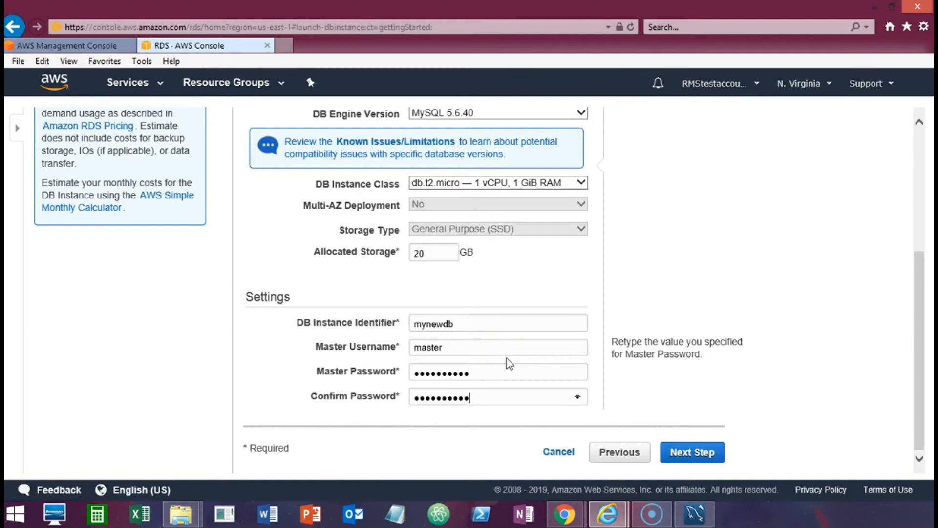
click(694, 453)
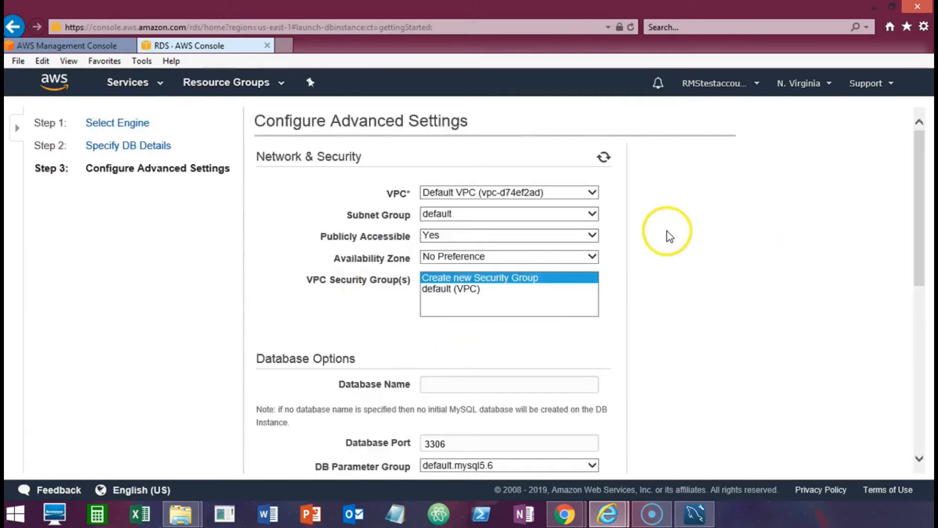
- Examine the VPC, subnet group, public accessibility and security group settings, along with the database options
click(630, 230)
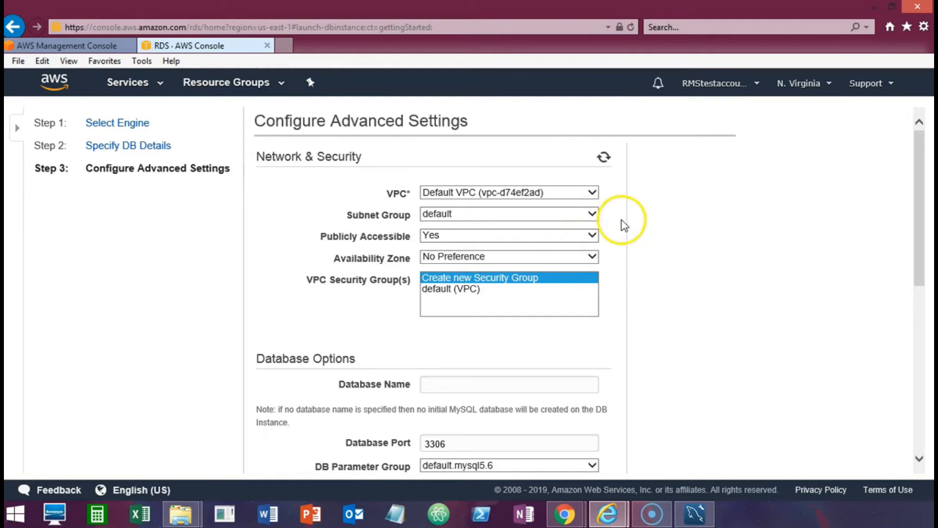
click(561, 193)
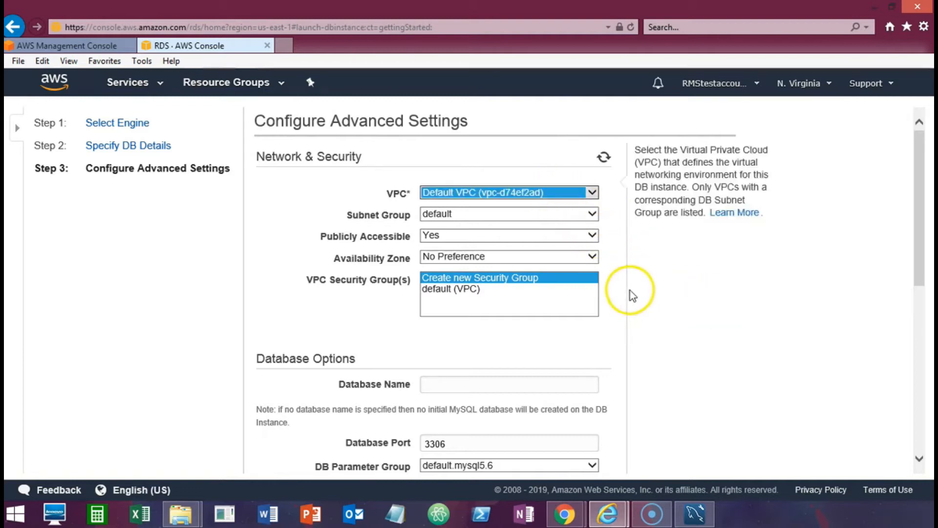
click(516, 213)
click(576, 236)
click(488, 300)
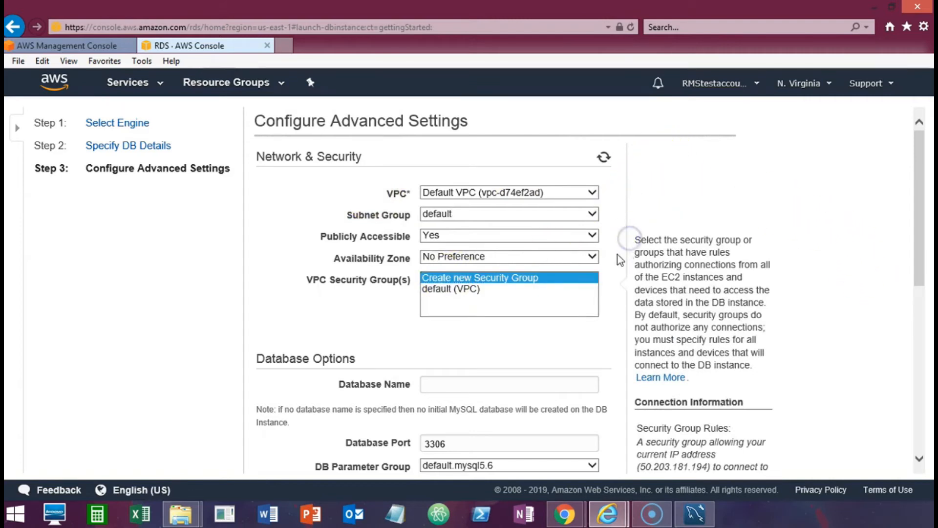
scroll(635, 291, down, 1)
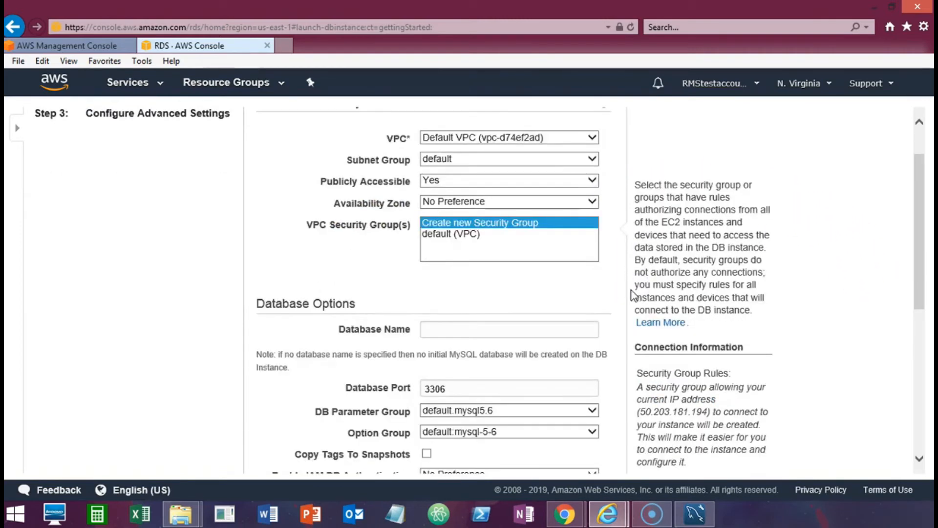
scroll(631, 293, down, 1)
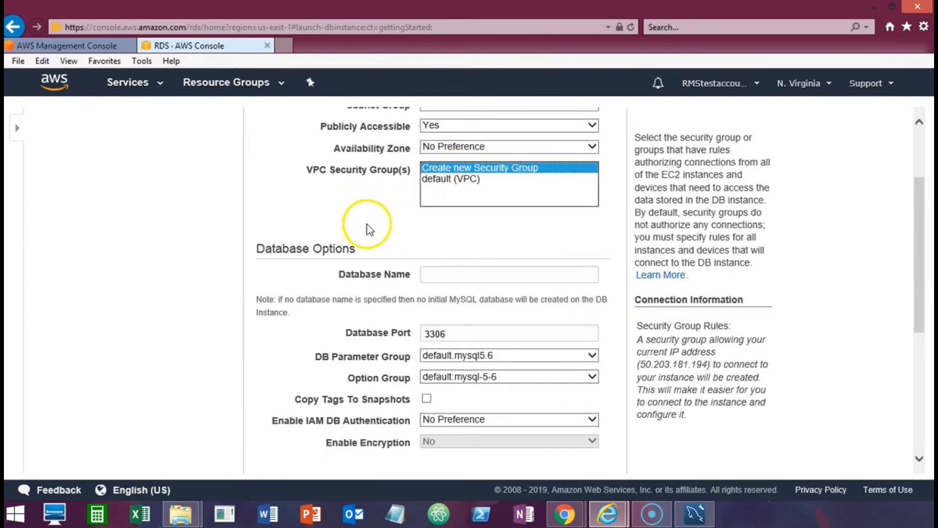
scroll(370, 230, down, 1)
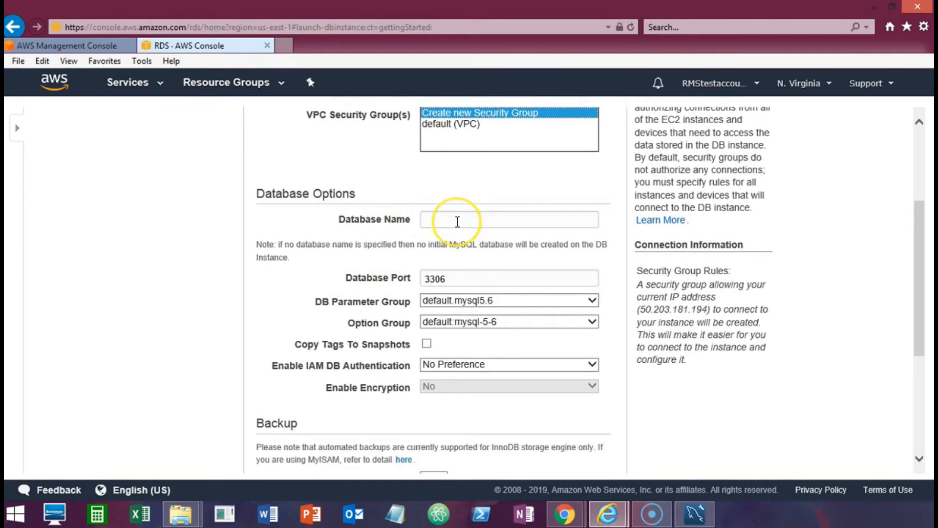
- Name the initial database databasename in the database options
click(457, 221)
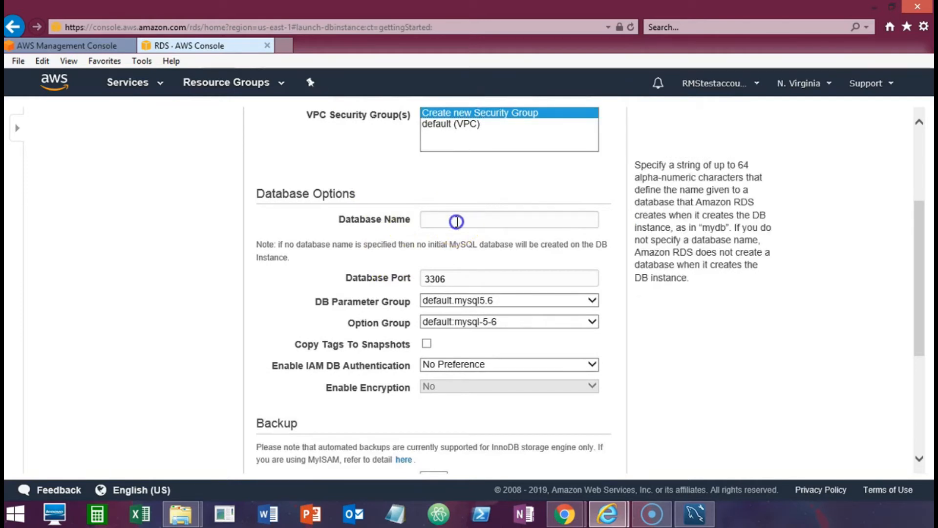
text(databasename)
click(488, 253)
- Examine the backup, monitoring and maintenance settings, including the choices for backup retention period and backup window
scroll(503, 259, down, 2)
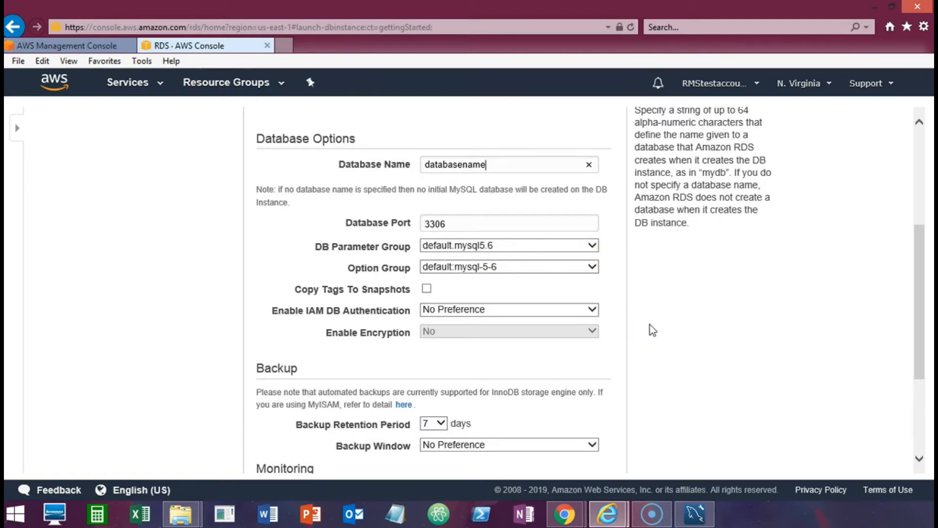
scroll(650, 324, down, 1)
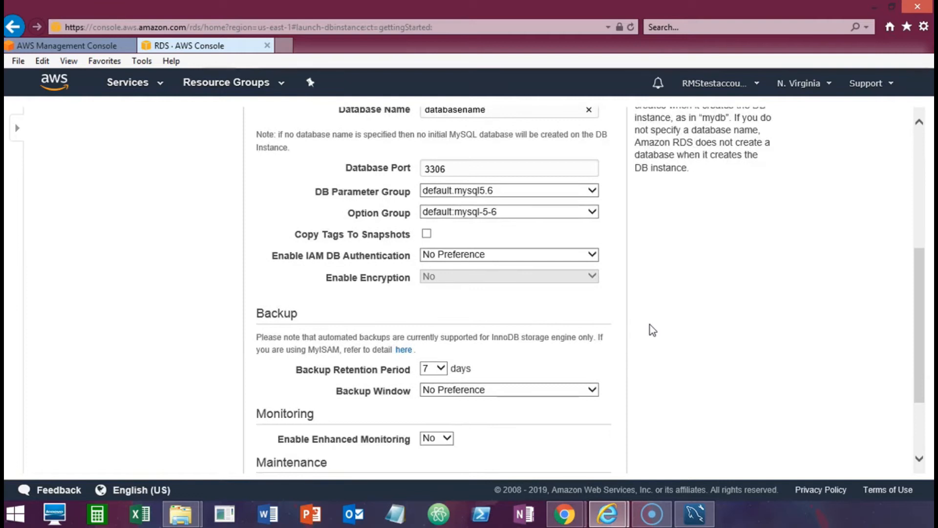
scroll(650, 325, down, 1)
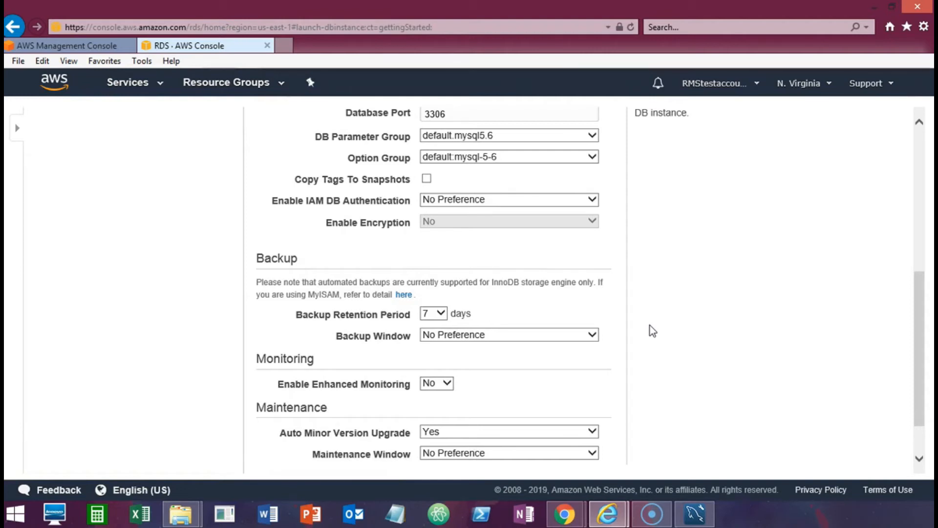
scroll(652, 331, down, 2)
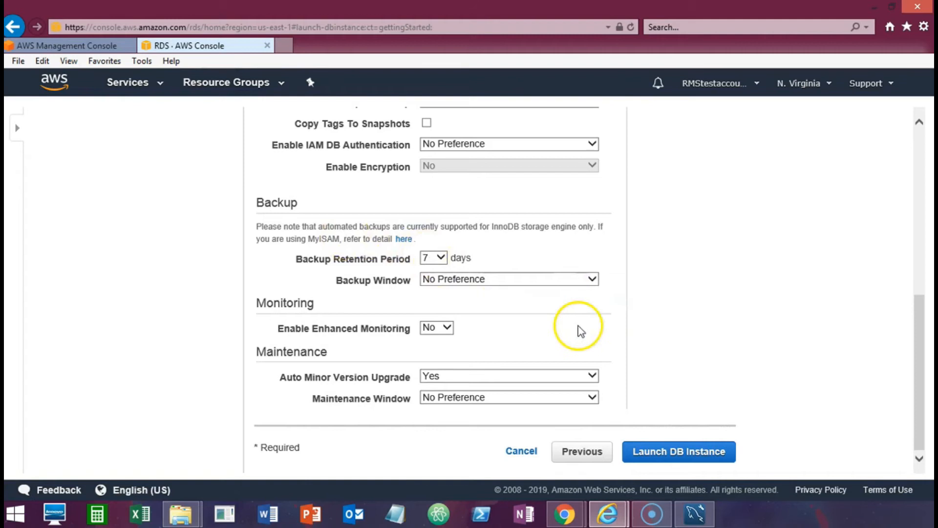
click(440, 261)
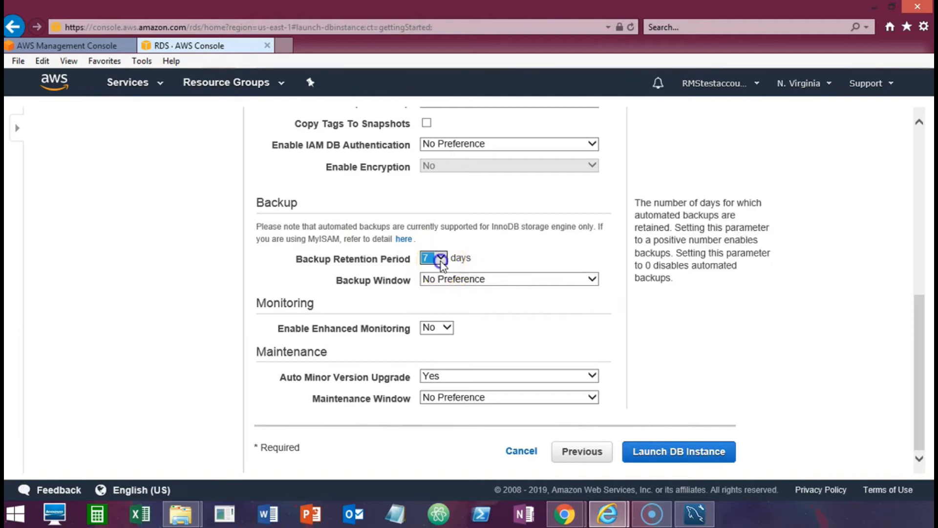
drag(446, 248, 443, 312)
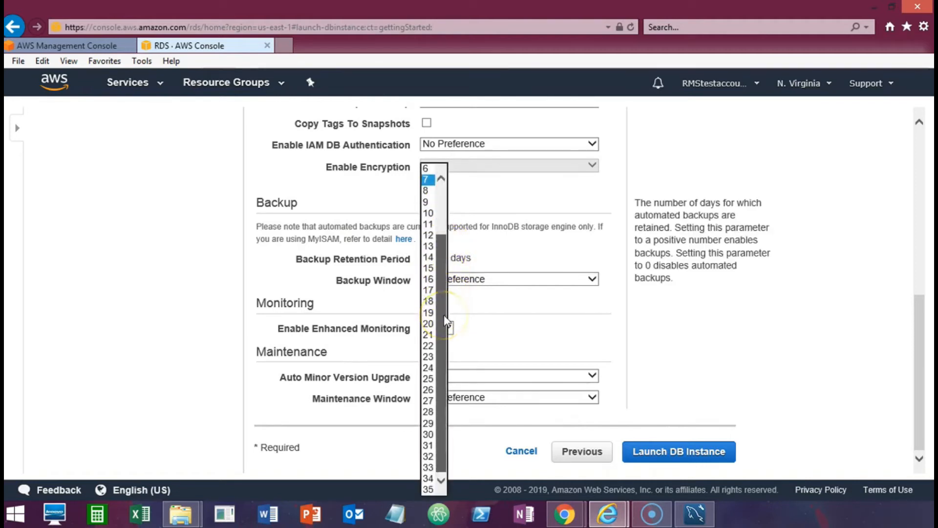
click(502, 258)
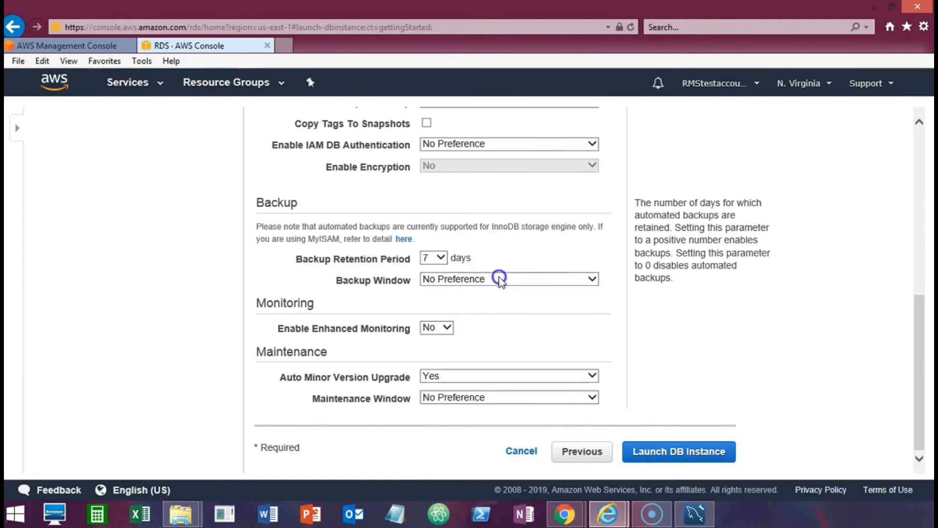
click(500, 278)
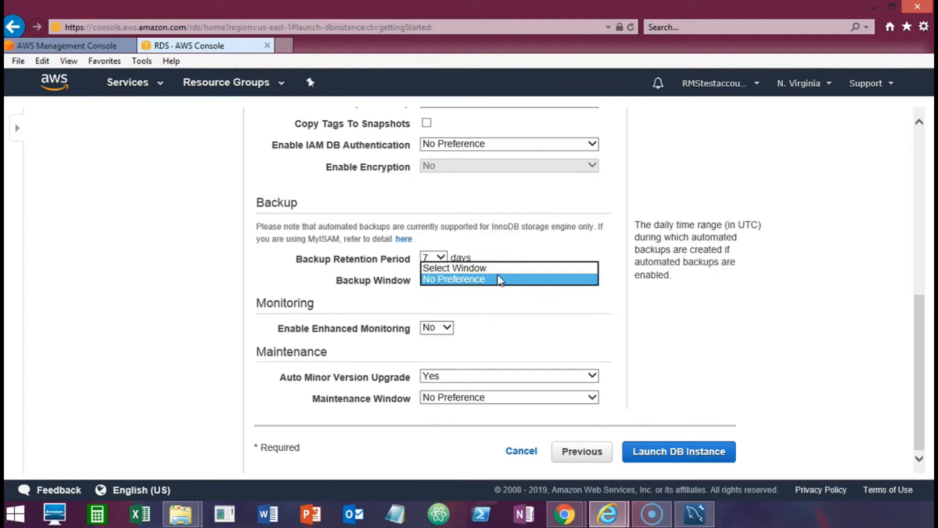
click(503, 241)
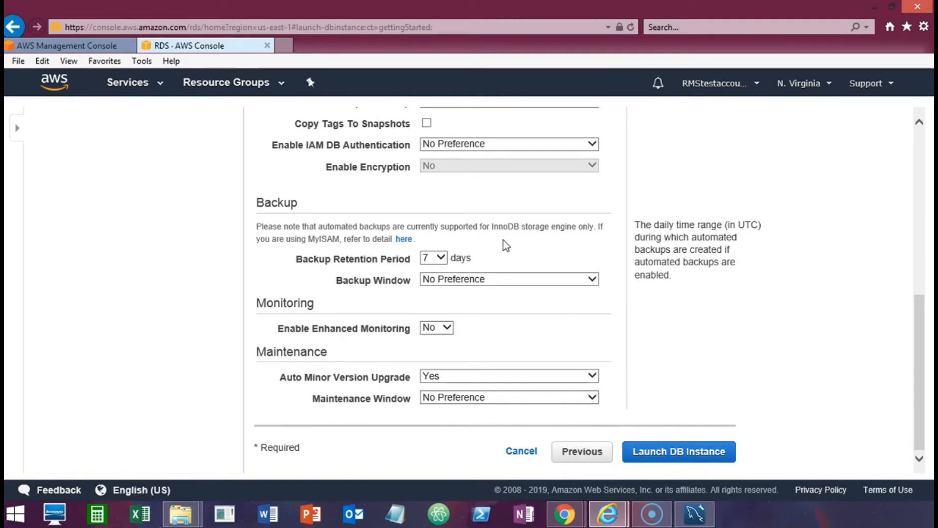
click(546, 282)
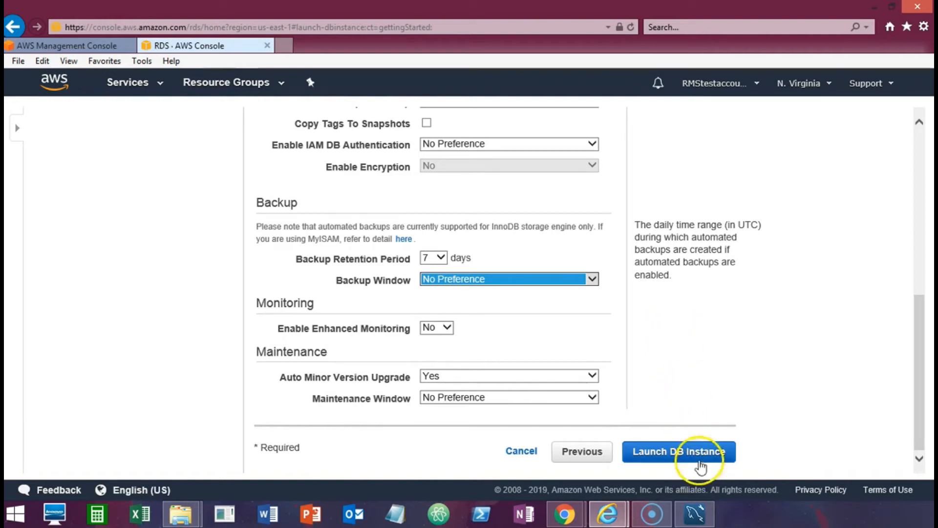
- Launch the DB instance with the configured settings and view the list of DB instances
click(714, 449)
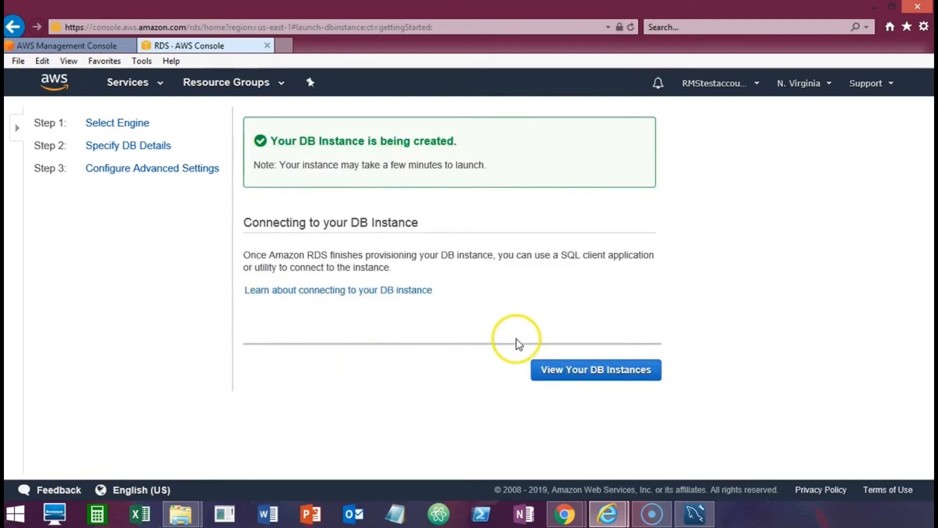
click(579, 370)
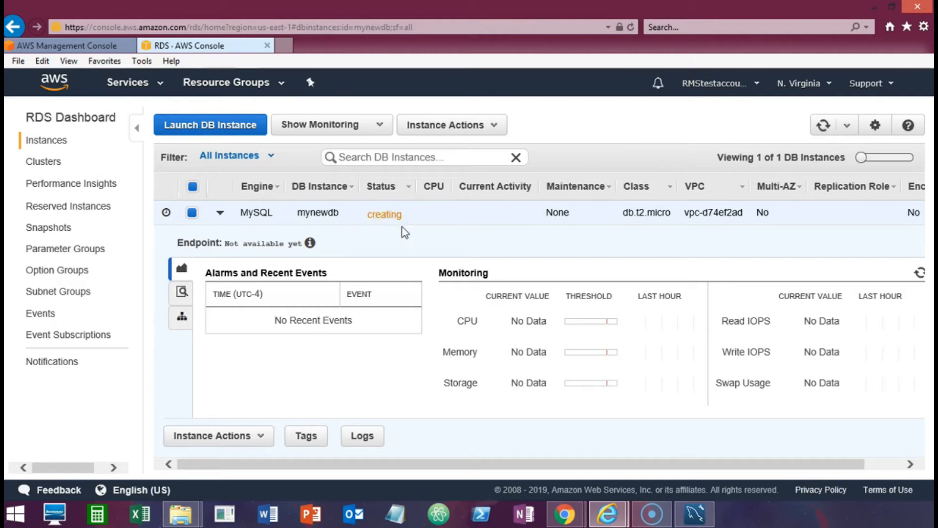
click(688, 516)
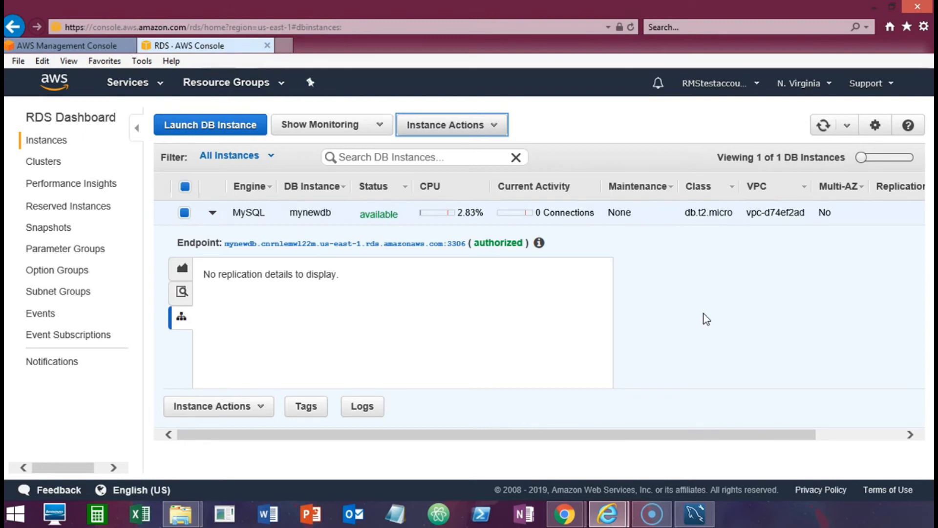
- Copy the endpoint address of the mynewdb instance, leaving out the port number
drag(223, 244, 440, 244)
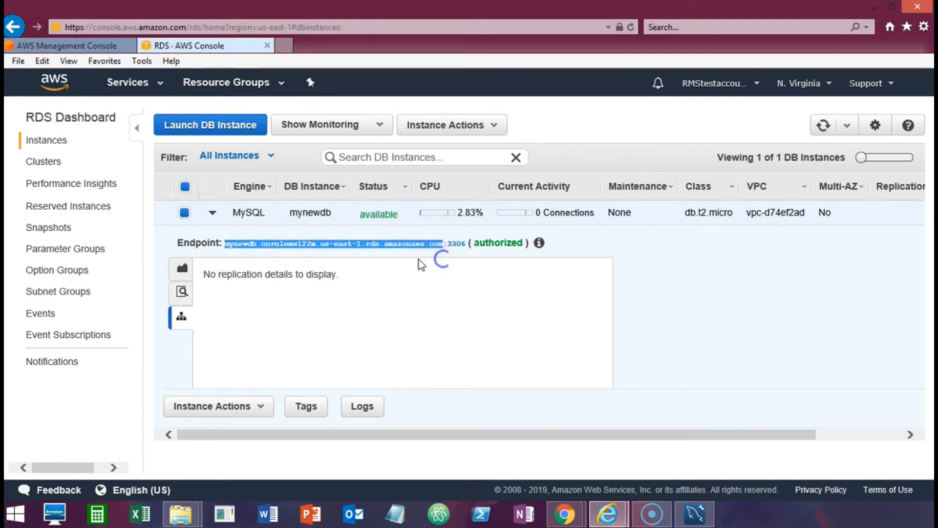
right_click(389, 243)
click(345, 267)
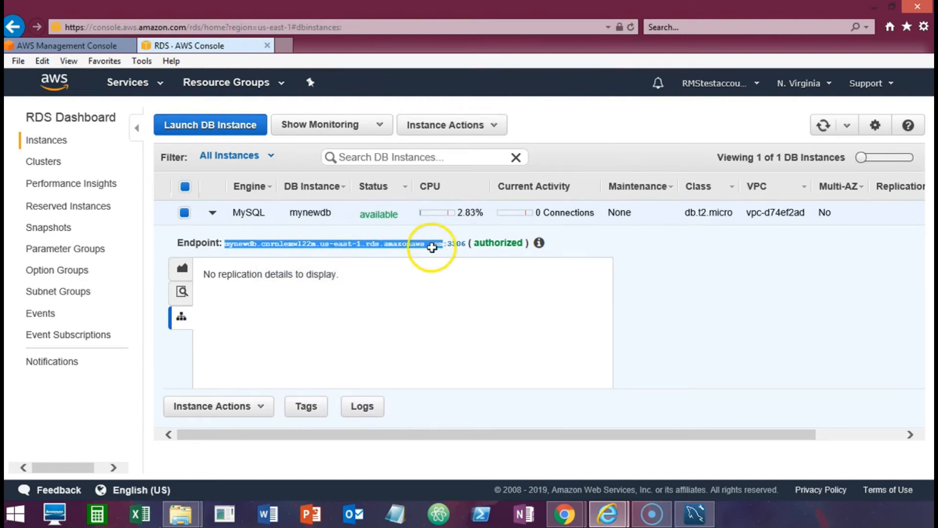
click(460, 253)
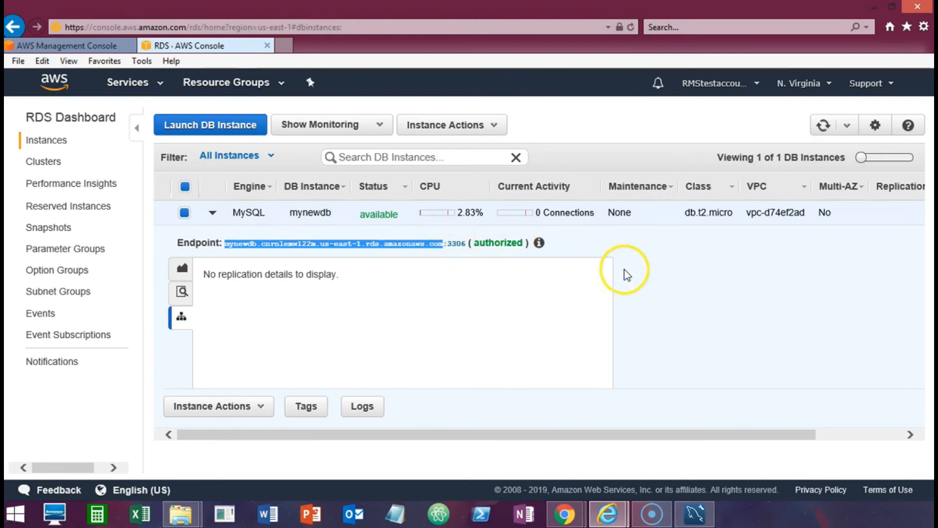
click(688, 274)
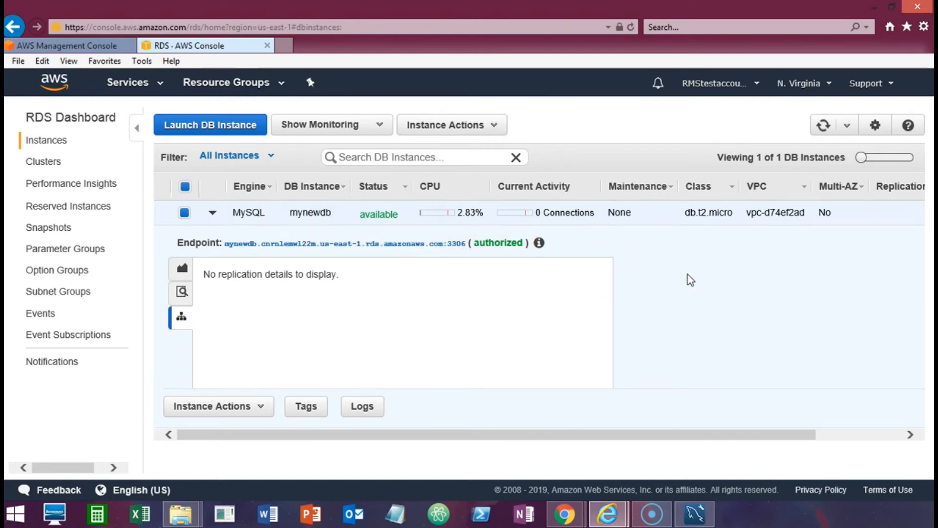
- Switch to MySQL Workbench and start a new connection named awsconnecttest
click(705, 521)
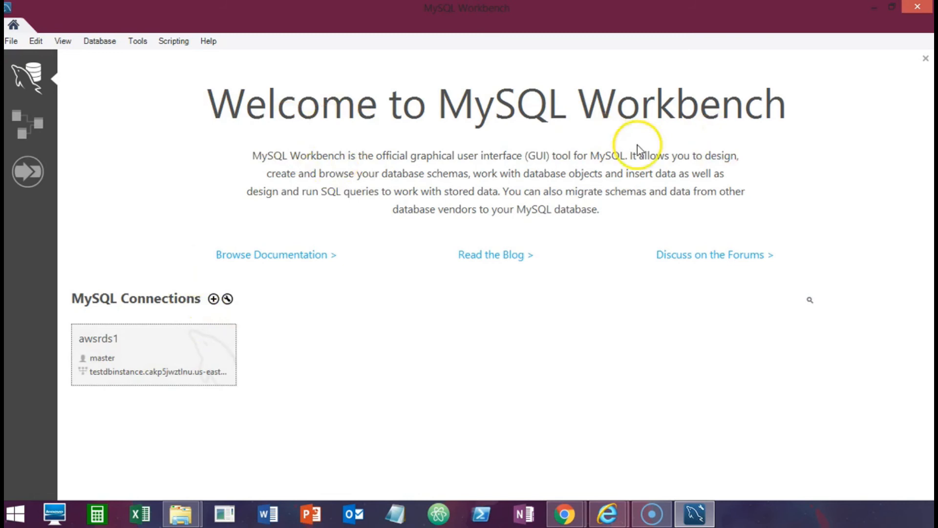
click(214, 299)
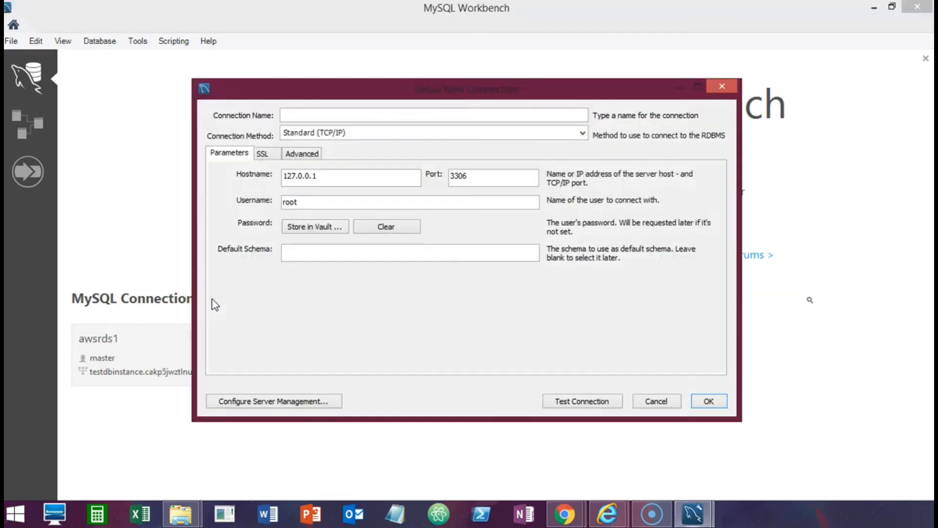
click(323, 115)
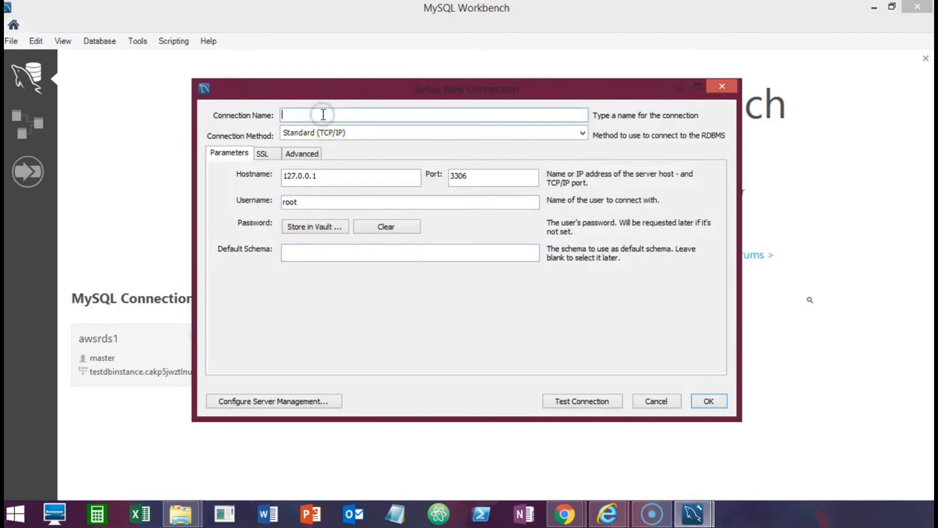
text(awsconnecttest)
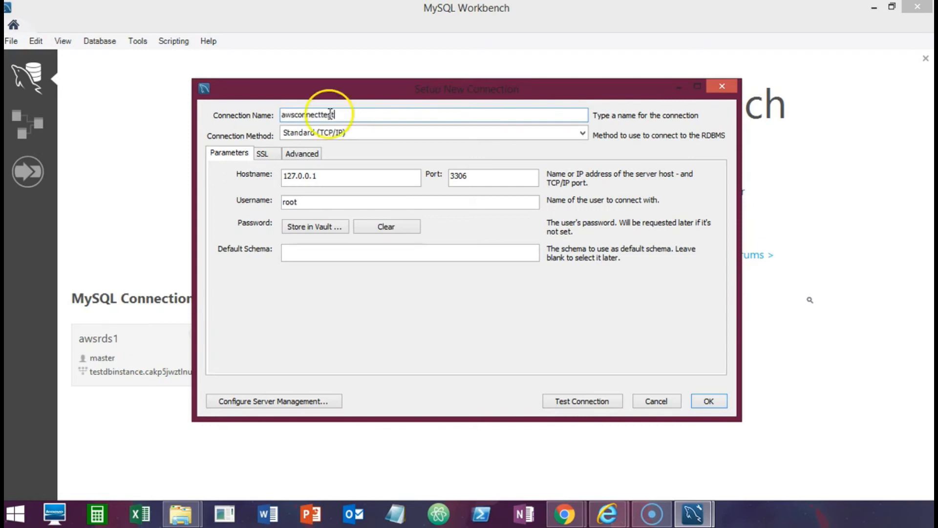
- Set the connection's hostname to the copied mynewdb endpoint and its username to master
drag(331, 177, 281, 182)
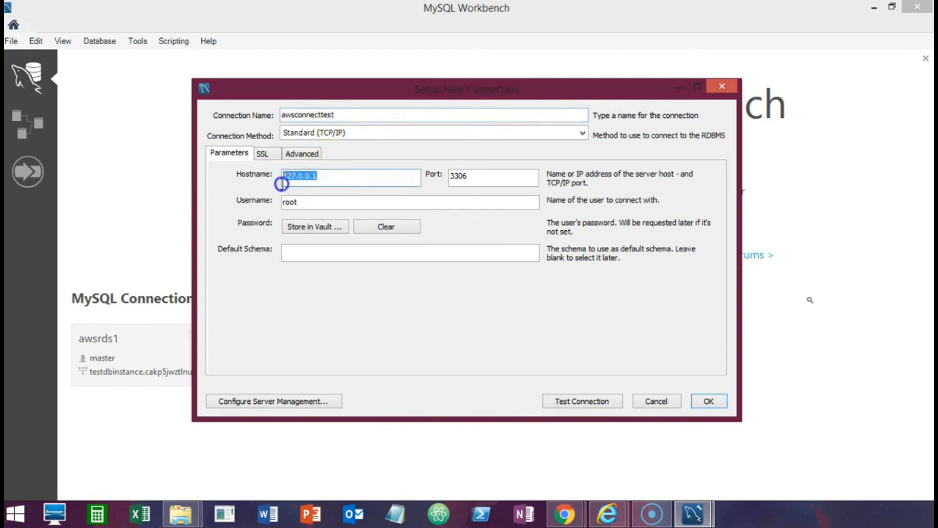
key(ctrl+v)
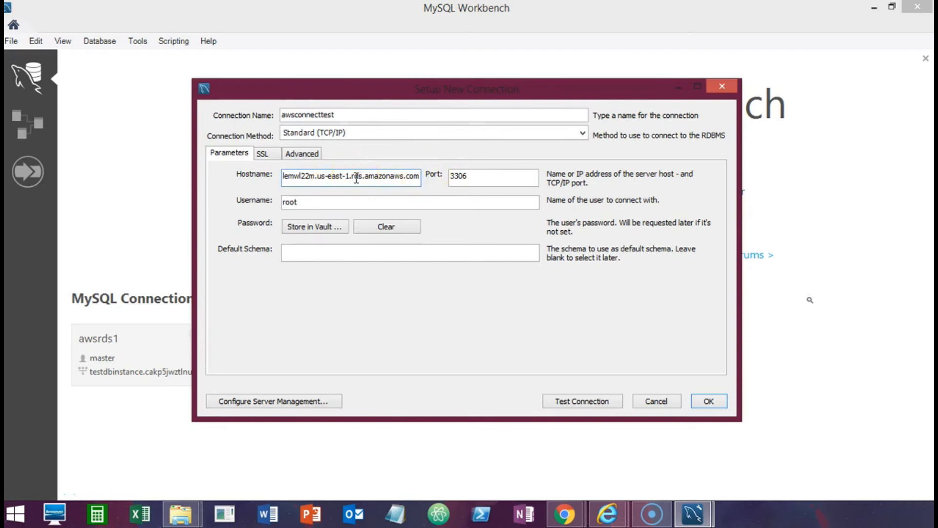
click(392, 182)
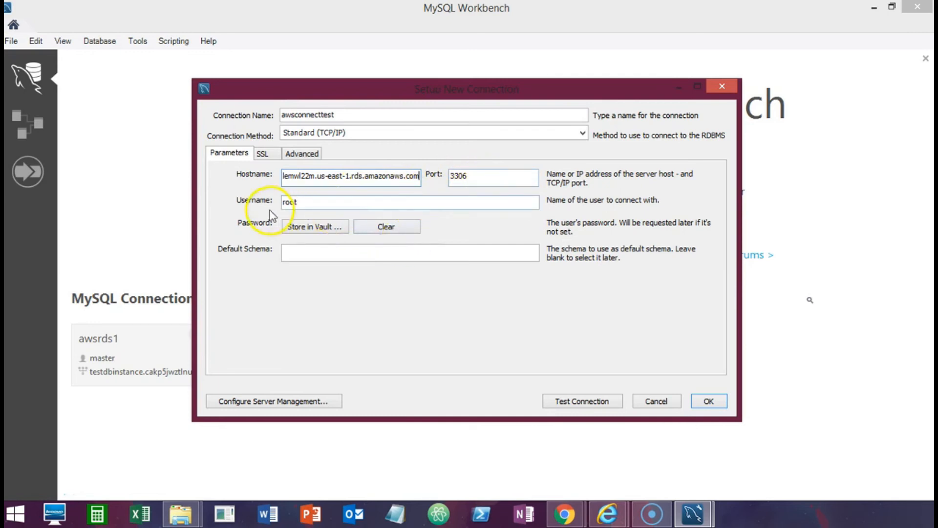
drag(312, 200, 280, 206)
text(master)
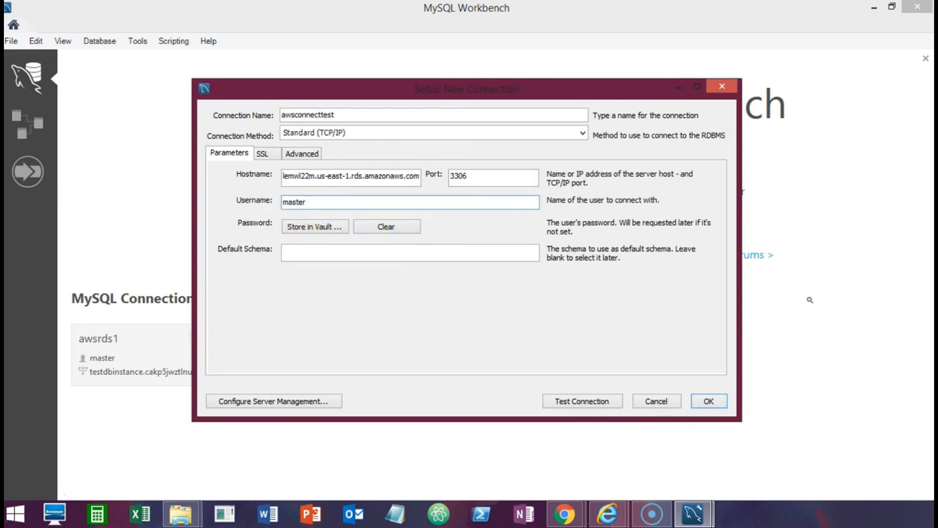
- Store the master user's password in the vault for the connection and save the new connection
click(314, 229)
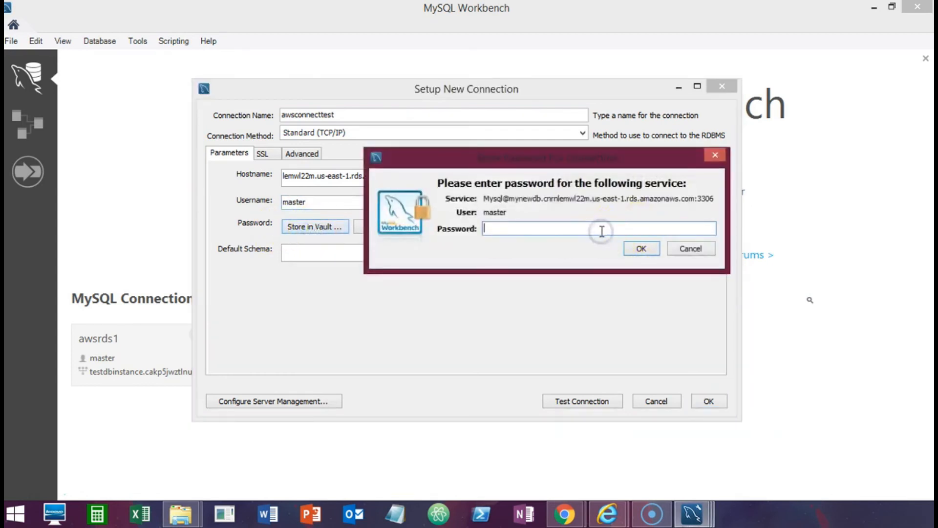
text(******)
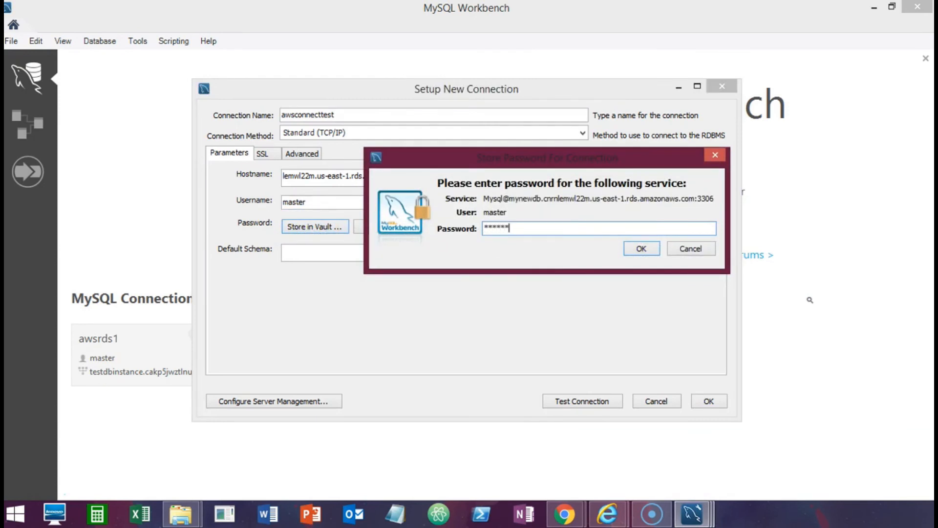
text(****)
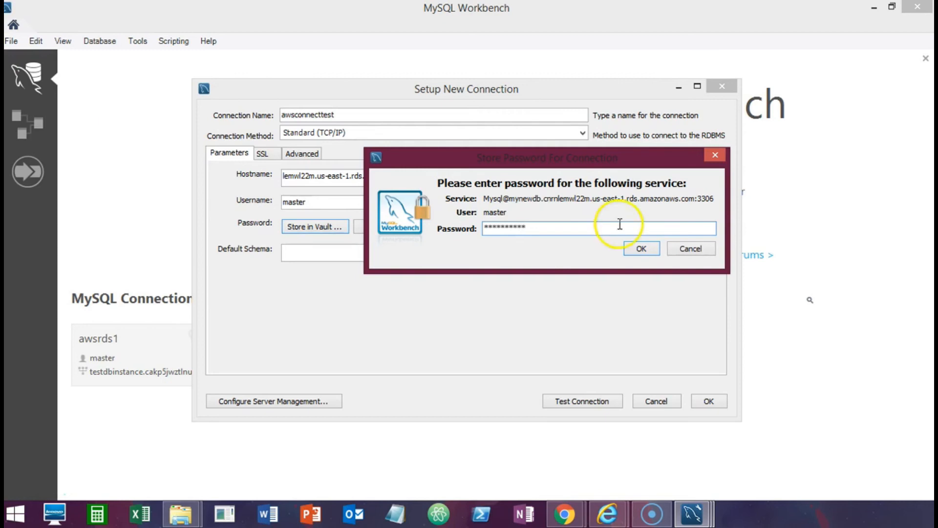
click(641, 249)
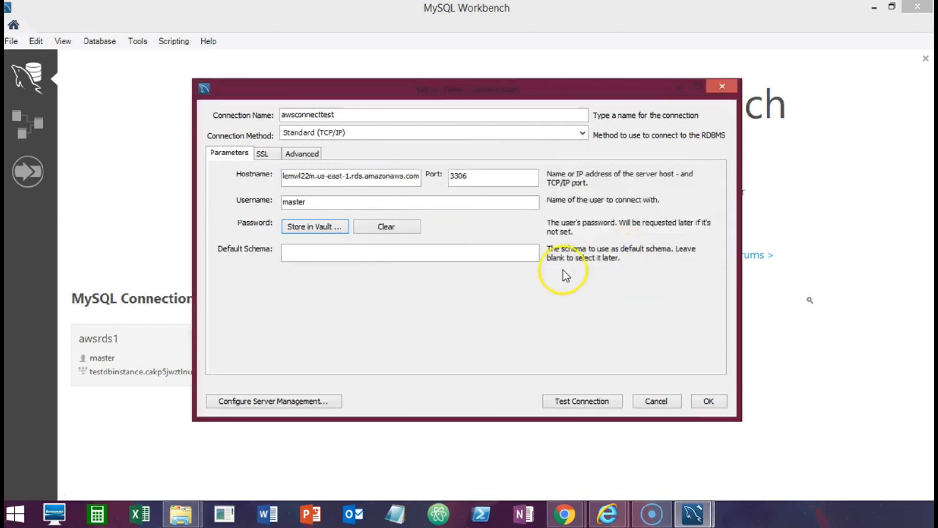
click(708, 402)
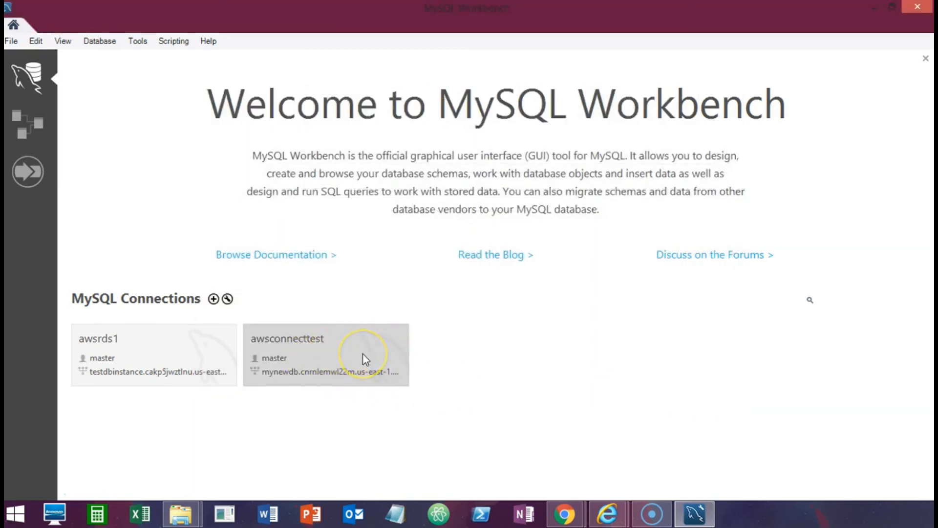
- Open the awsconnecttest connection to the mynewdb server
click(363, 354)
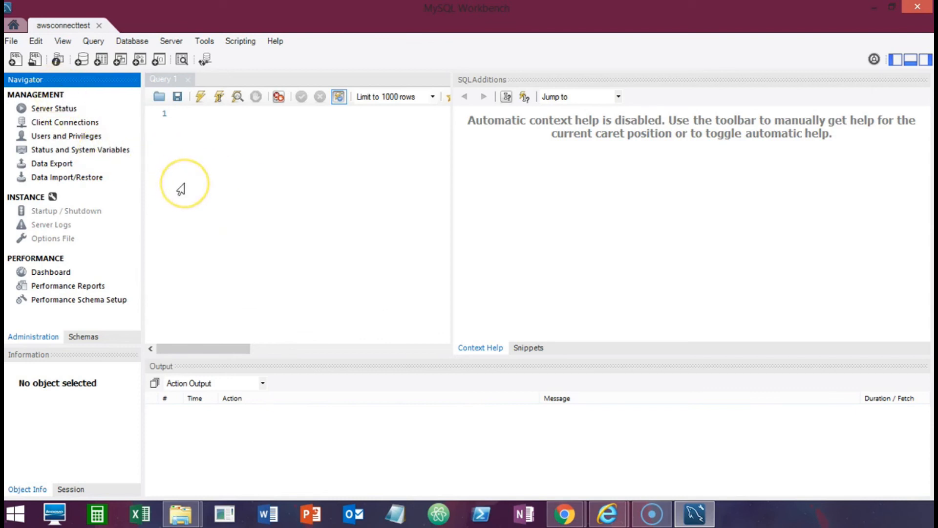
click(10, 41)
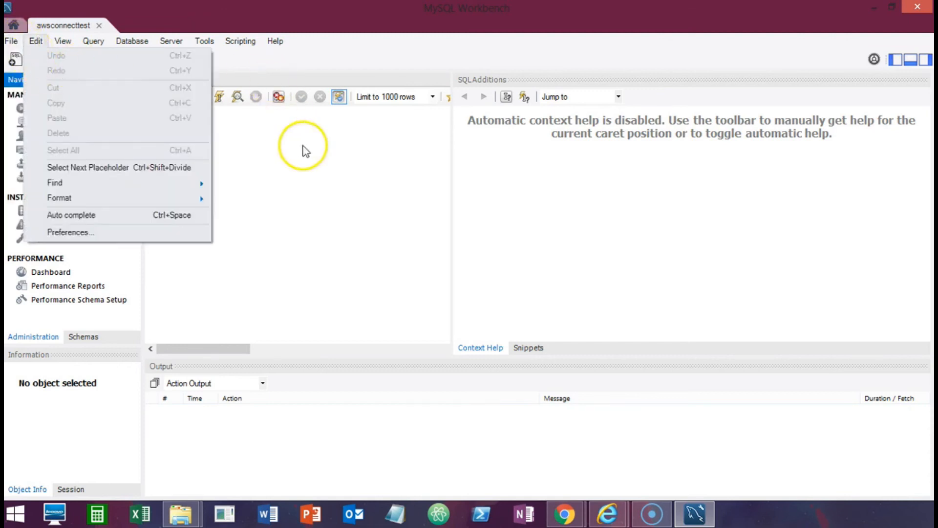
click(325, 182)
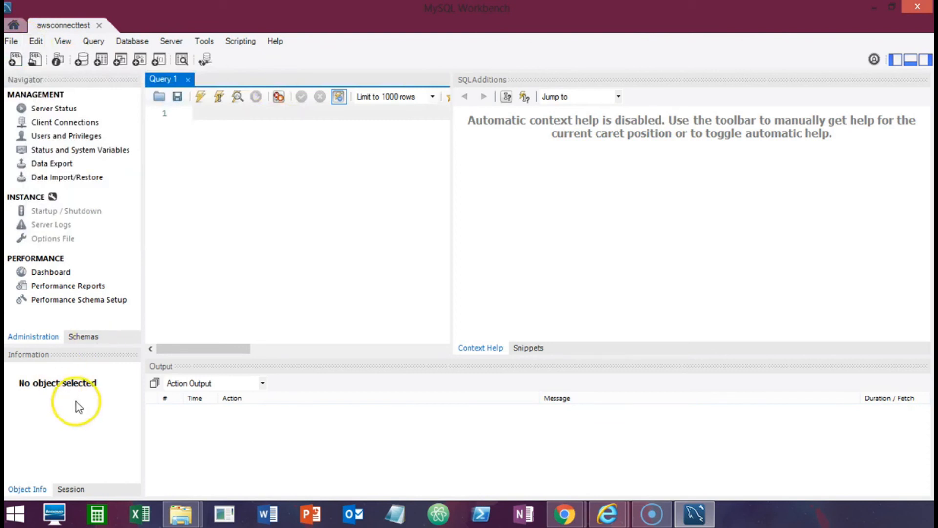